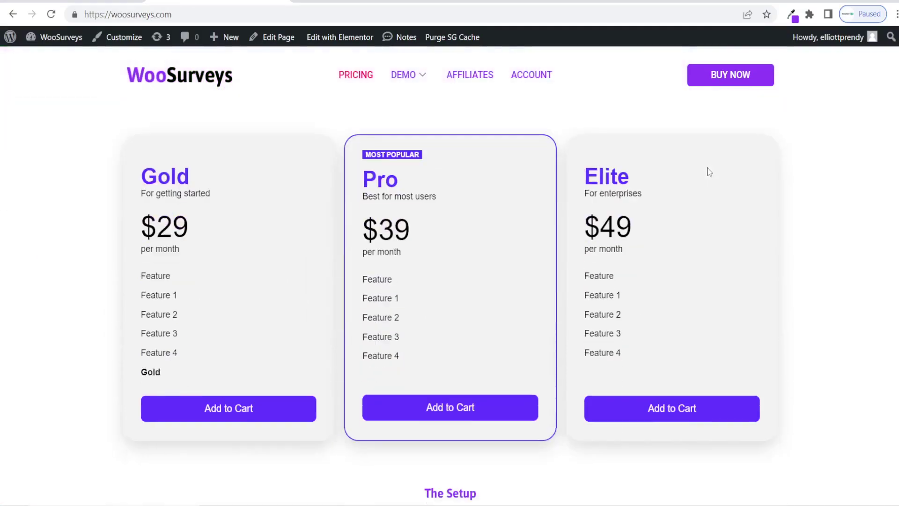
scroll(721, 189, "down", 7)
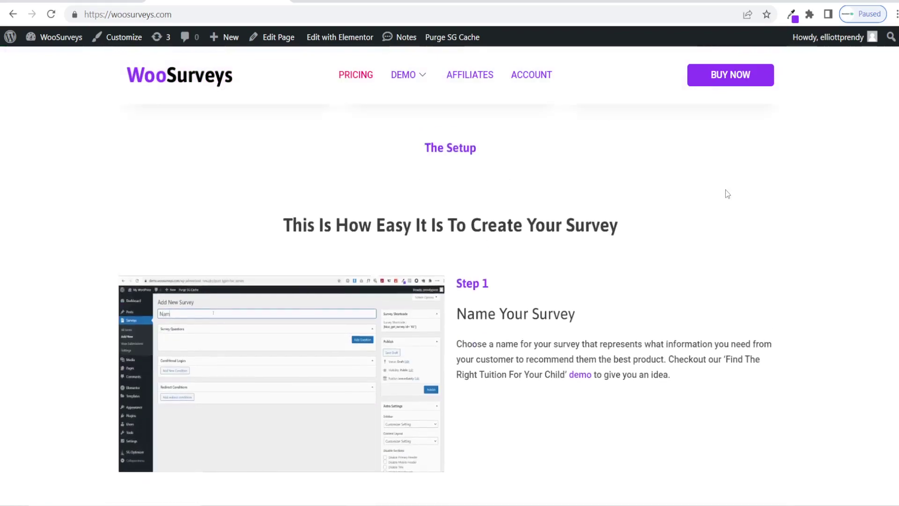
Step: Scroll through the WooSurveys homepage, reviewing the hero and the Gold, Pro and Elite pricing plans
scroll(725, 189, "up", 15)
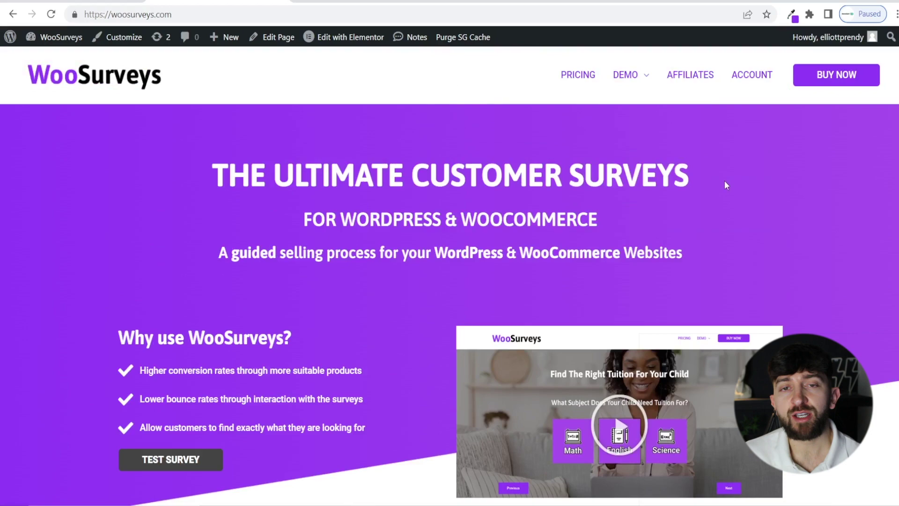
scroll(760, 183, "down", 10)
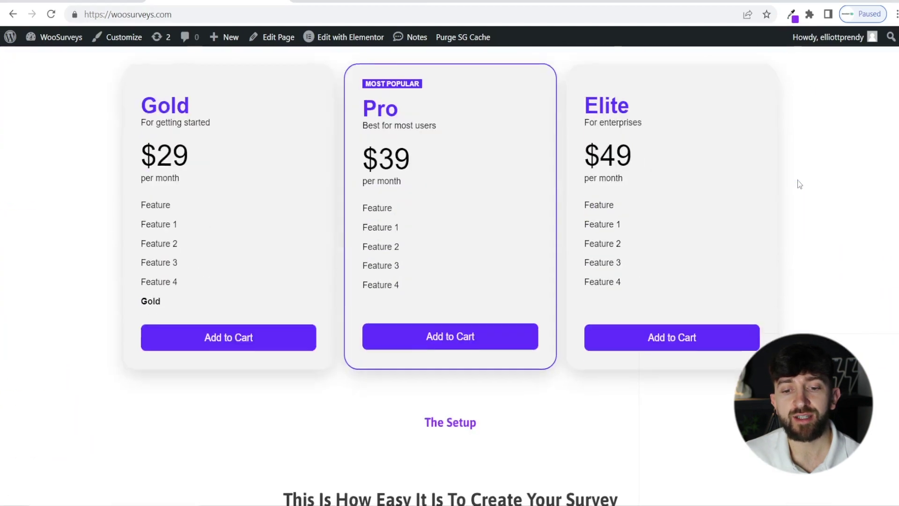
scroll(799, 184, "down", 3)
scroll(799, 183, "up", 12)
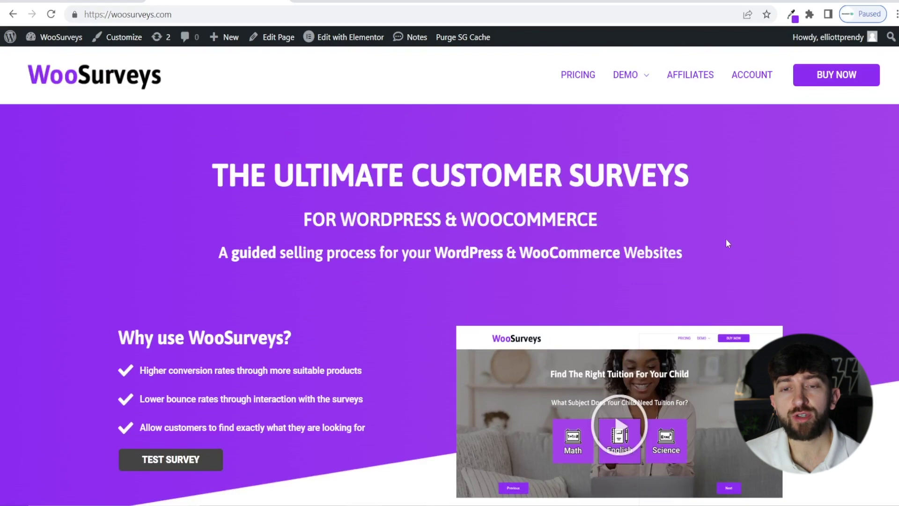
scroll(792, 201, "down", 8)
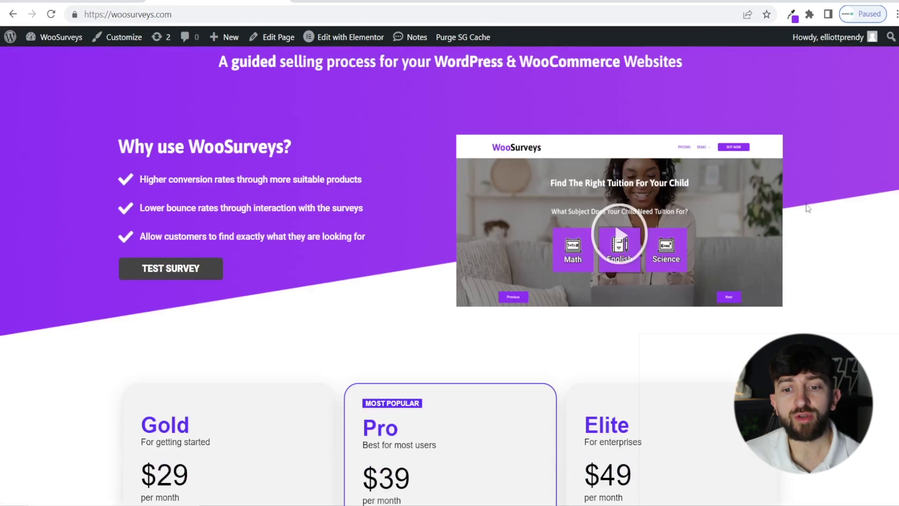
scroll(585, 116, "up", 8)
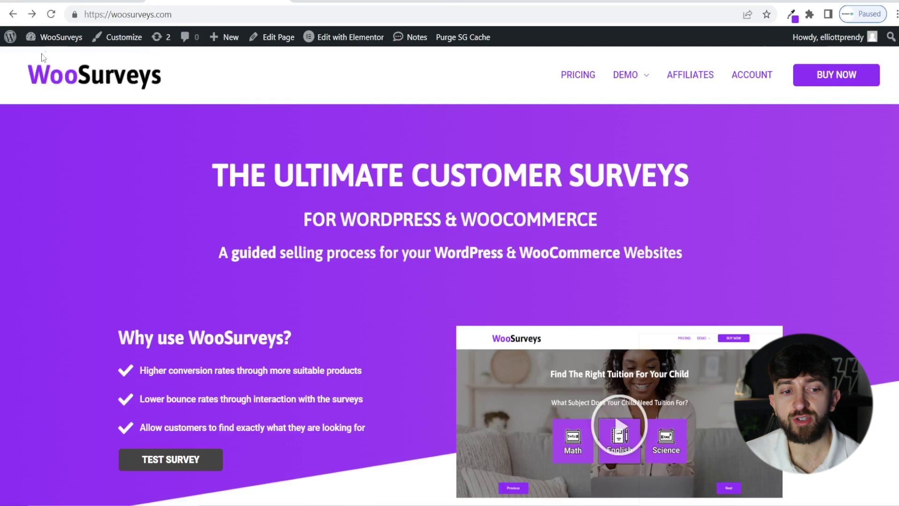
Step: From the admin Dashboard, install and activate the Sticky Header Effects for Elementor plugin
left_click(58, 36)
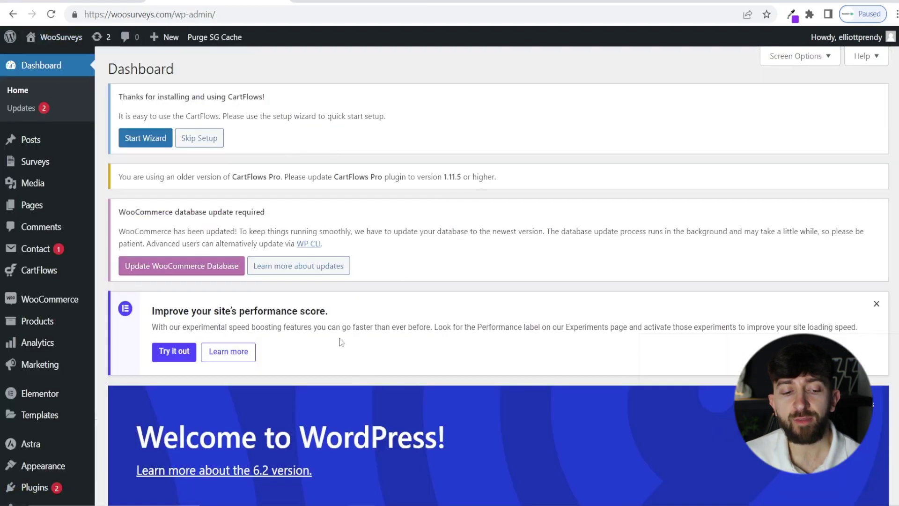
mouse_move(56, 486)
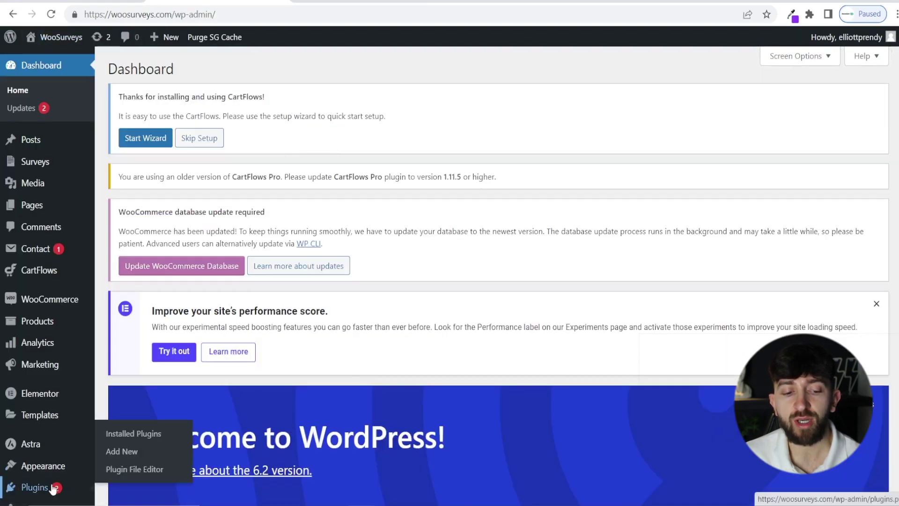
left_click(121, 452)
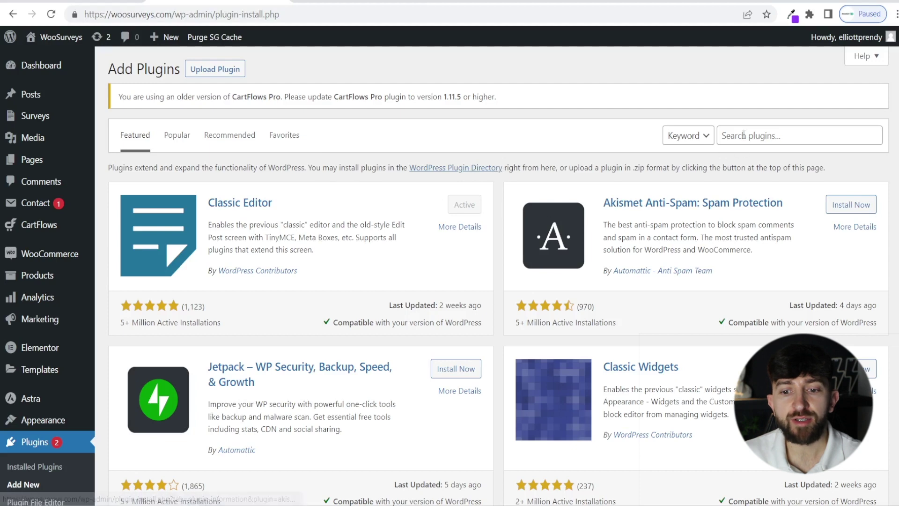
left_click(743, 135)
type("Sticky Header Effects for Elementor")
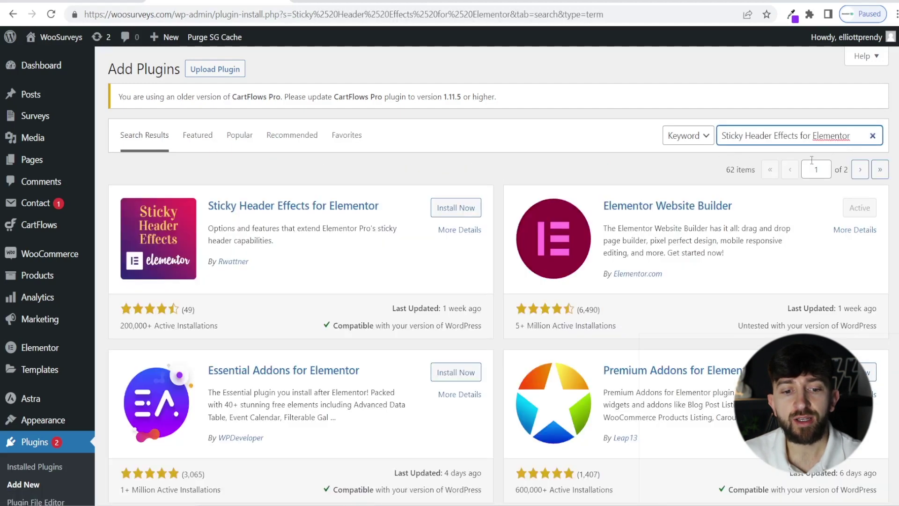
left_click(460, 207)
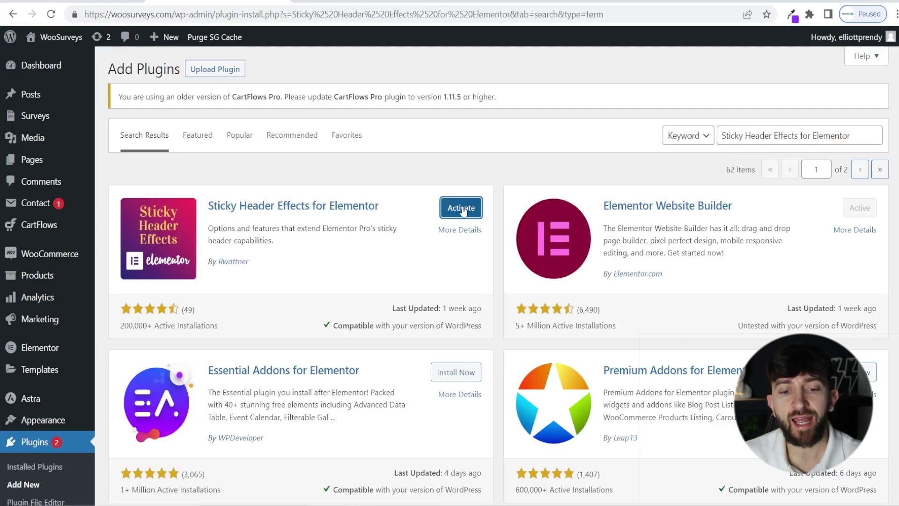
left_click(461, 208)
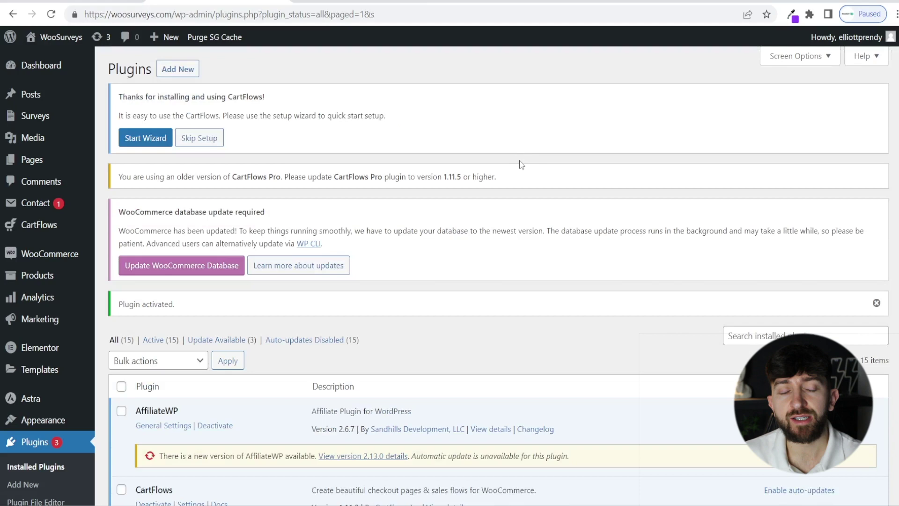
Step: Install and activate the ElementsKit Elementor addons plugin
left_click(178, 69)
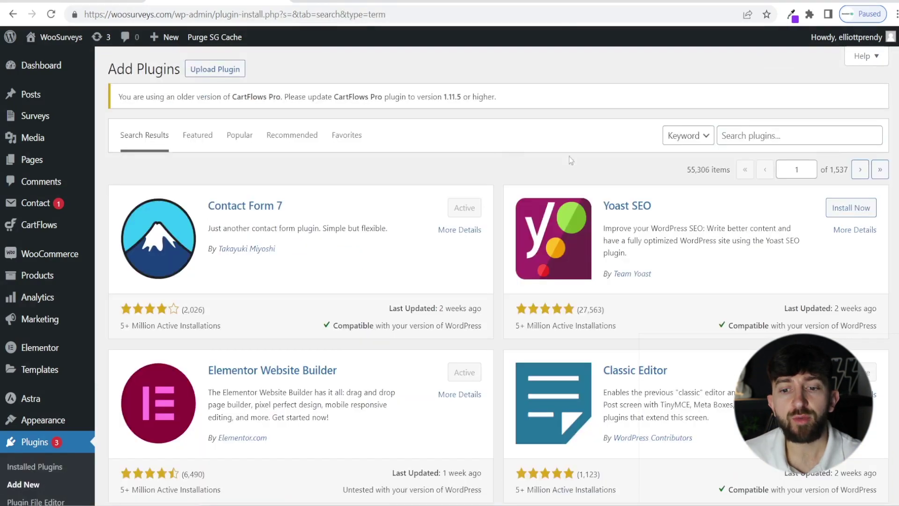
left_click(752, 139)
type("ElementsKit Elementor addons")
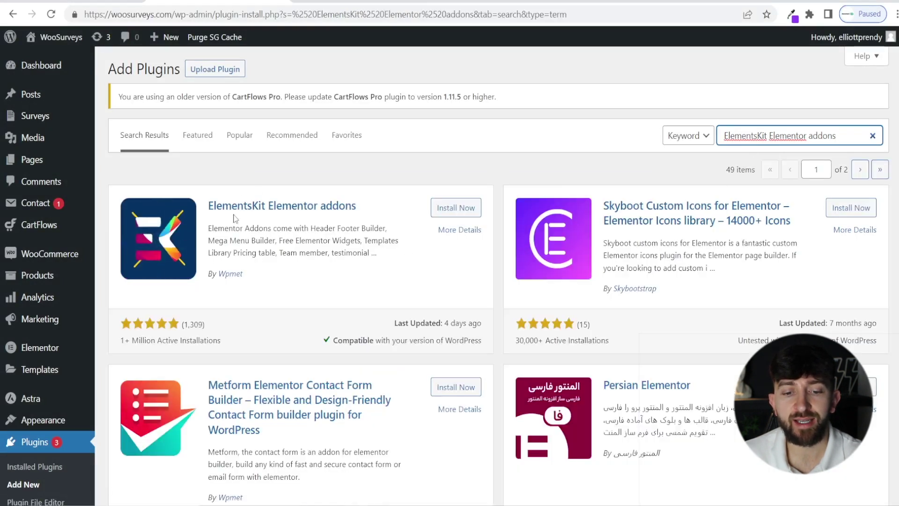
left_click(455, 208)
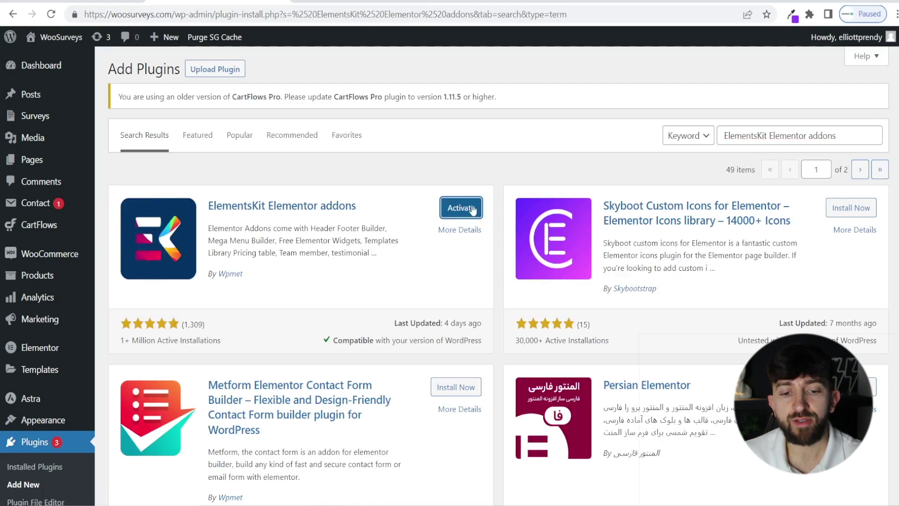
left_click(472, 208)
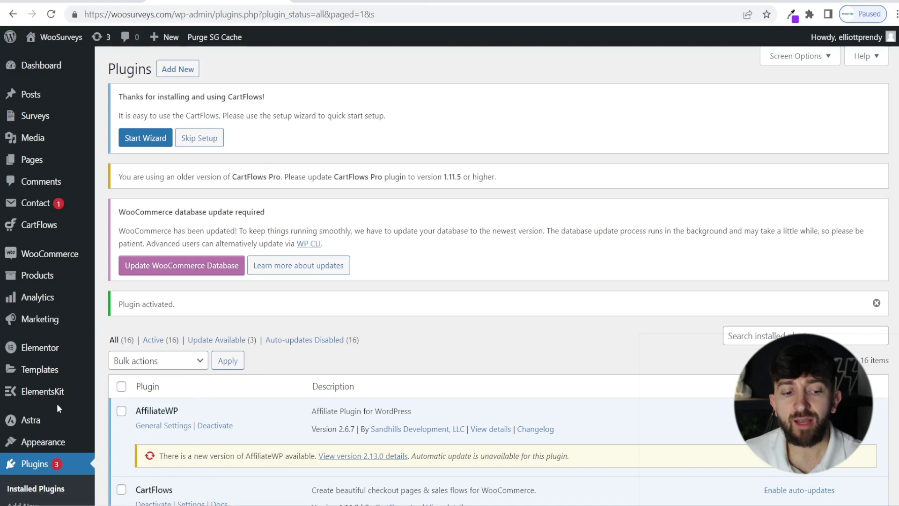
Step: Start a new ElementsKit header template titled 'Header' from Header Footer
mouse_move(45, 400)
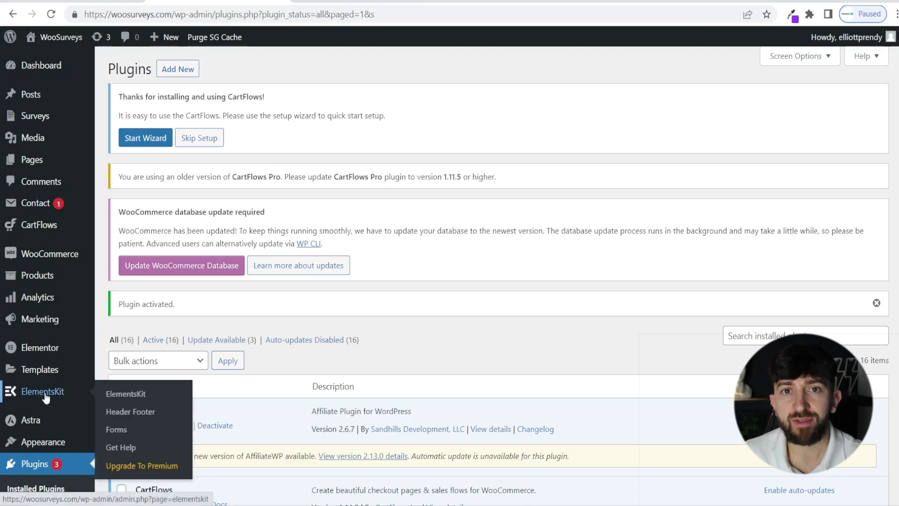
left_click(133, 415)
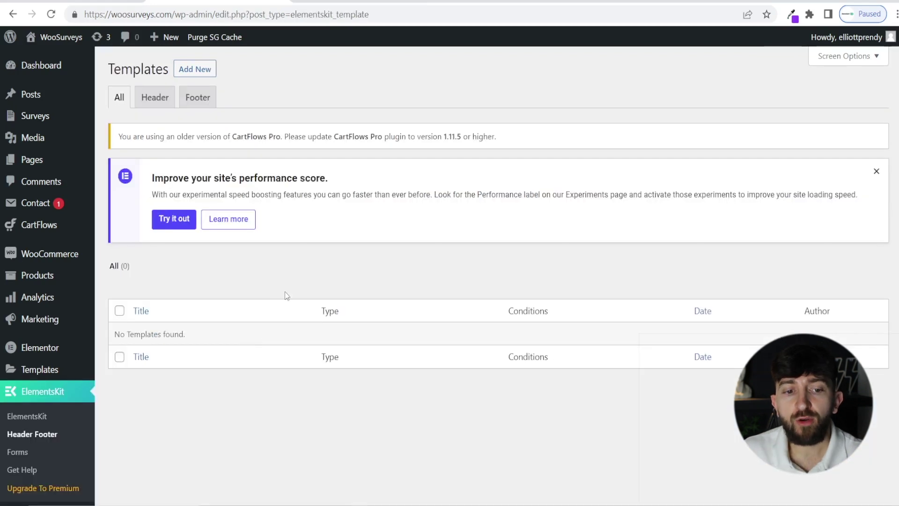
left_click(155, 99)
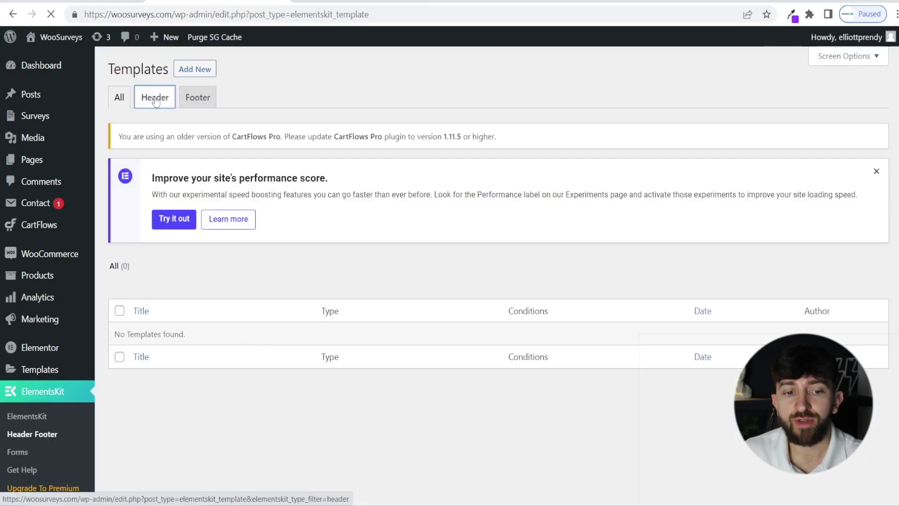
left_click(198, 71)
type("Header")
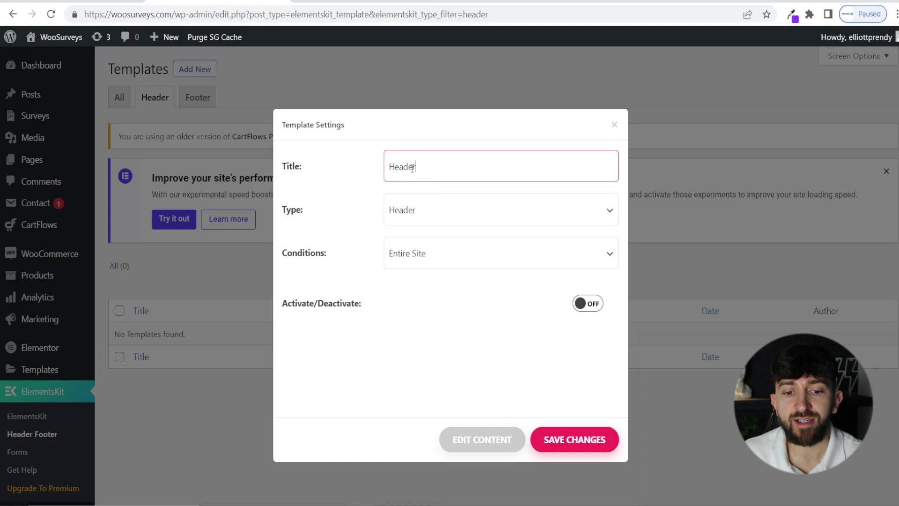
Step: Keep the template on the Entire Site, switch it on, and open it in Elementor
left_click(434, 259)
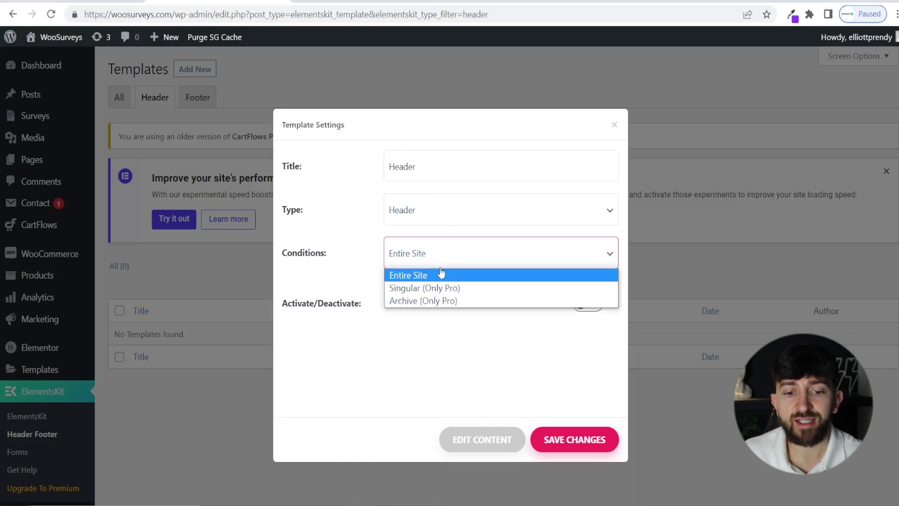
left_click(436, 276)
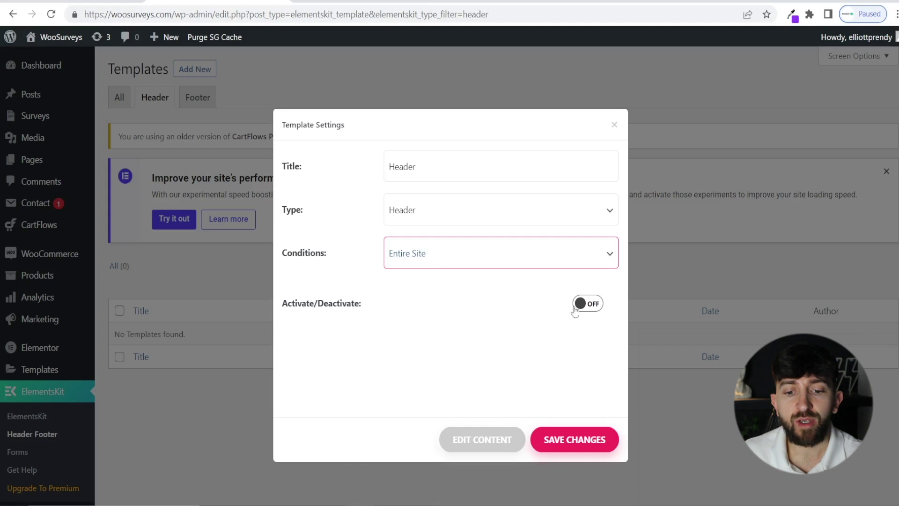
left_click(593, 308)
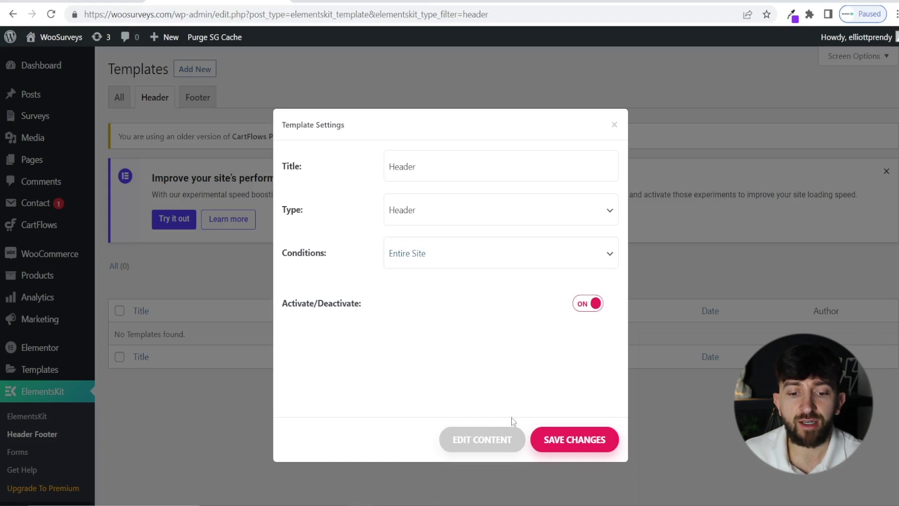
left_click(478, 438)
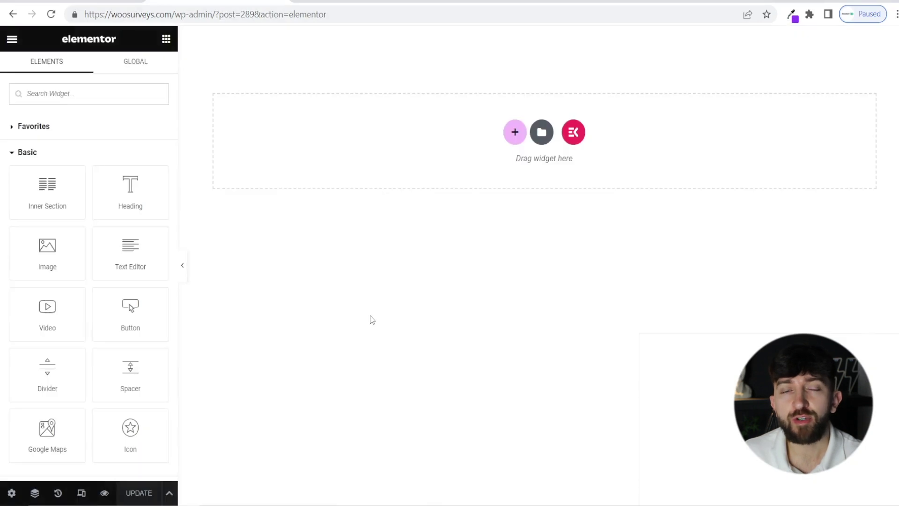
Step: Insert the ready-made 'Header – Section 5' from the ElementsKit library's Sections templates
left_click(574, 133)
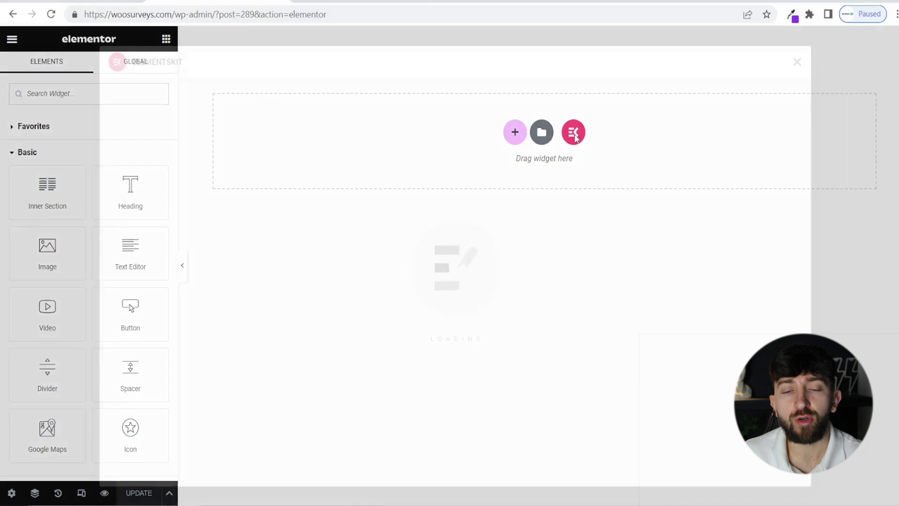
left_click(504, 69)
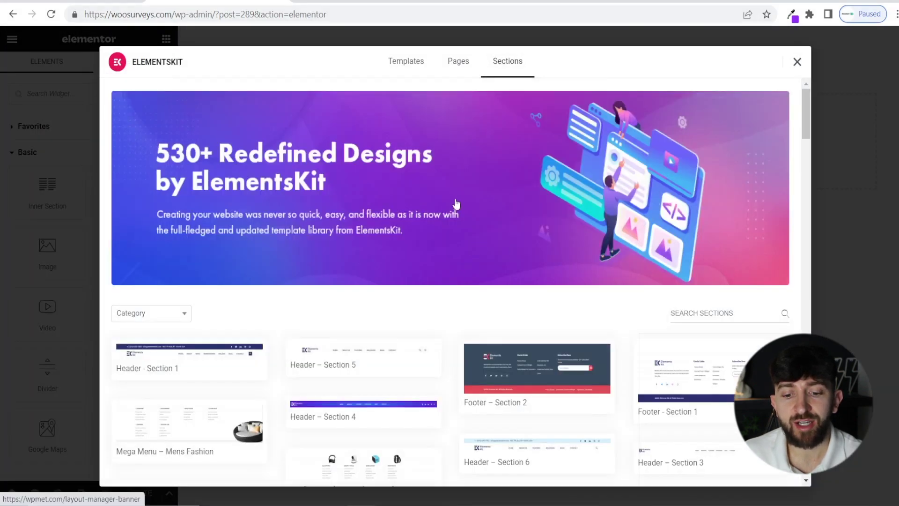
scroll(458, 202, "down", 3)
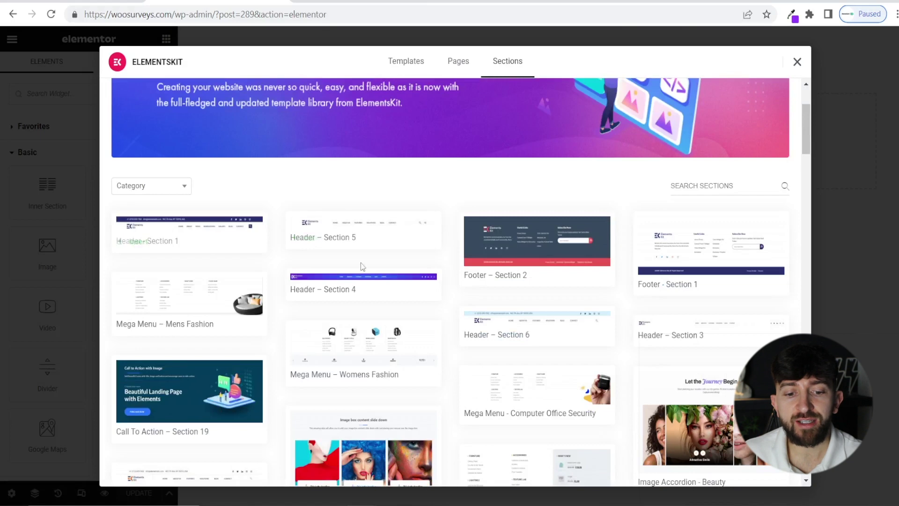
mouse_move(178, 223)
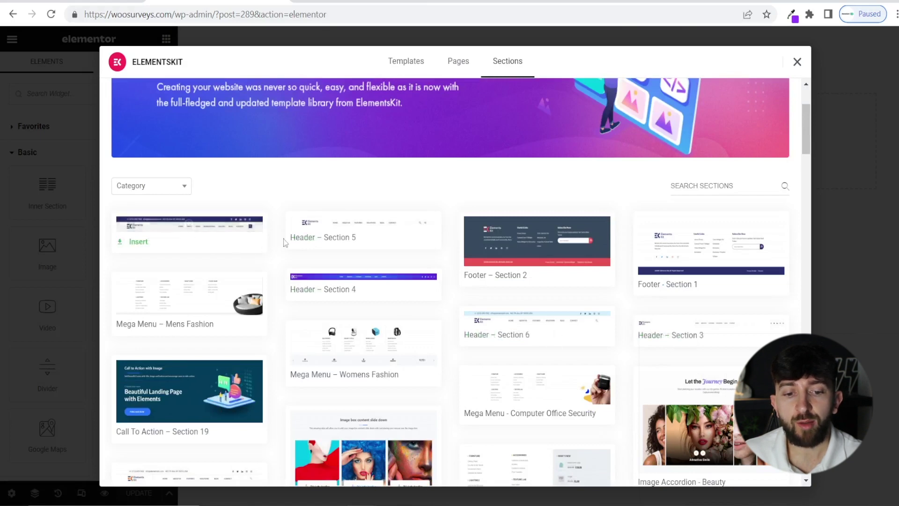
mouse_move(329, 238)
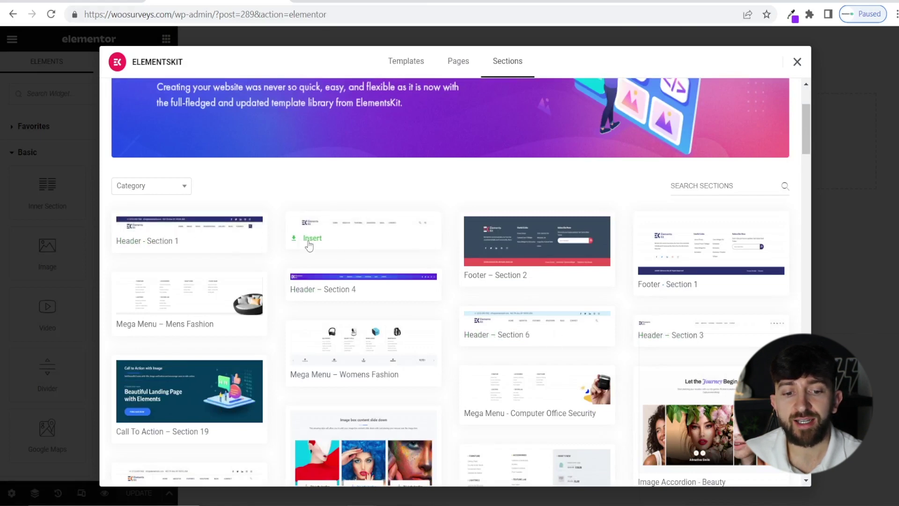
left_click(311, 238)
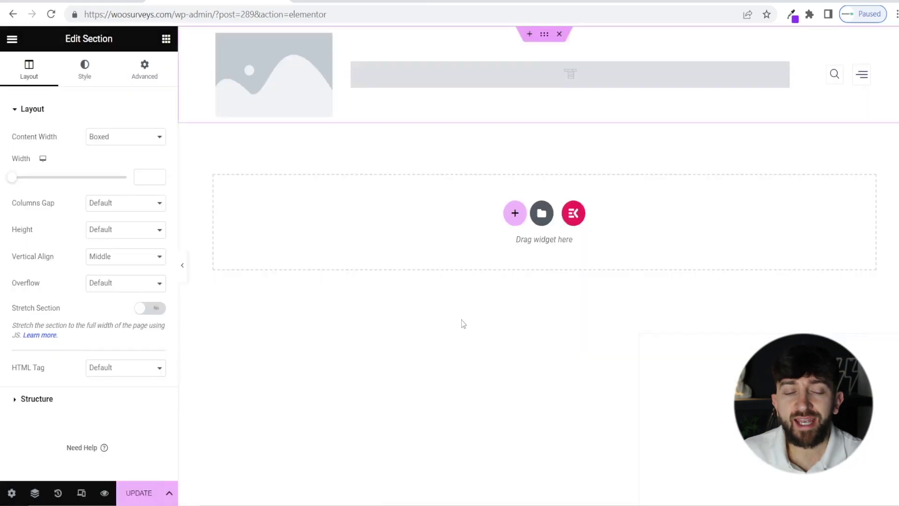
Step: Replace the header's placeholder image with the WooSurveys logo from the media library
left_click(274, 74)
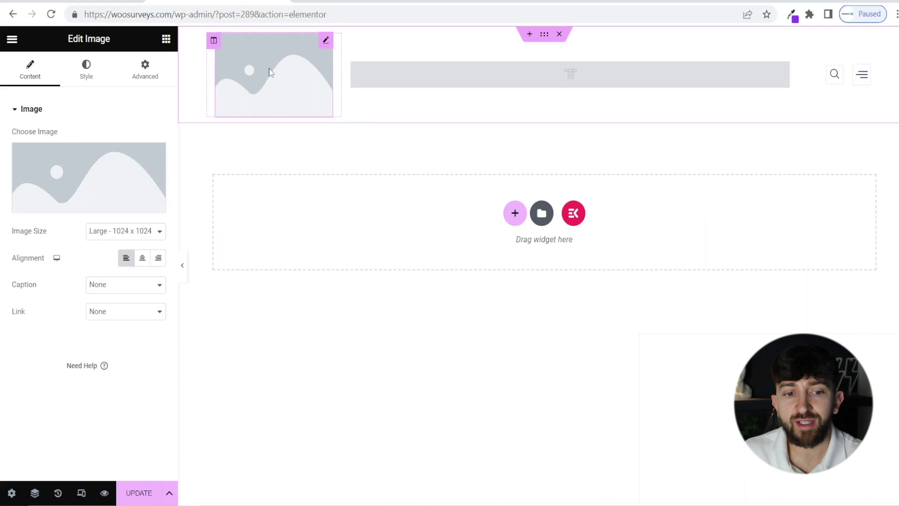
left_click(98, 173)
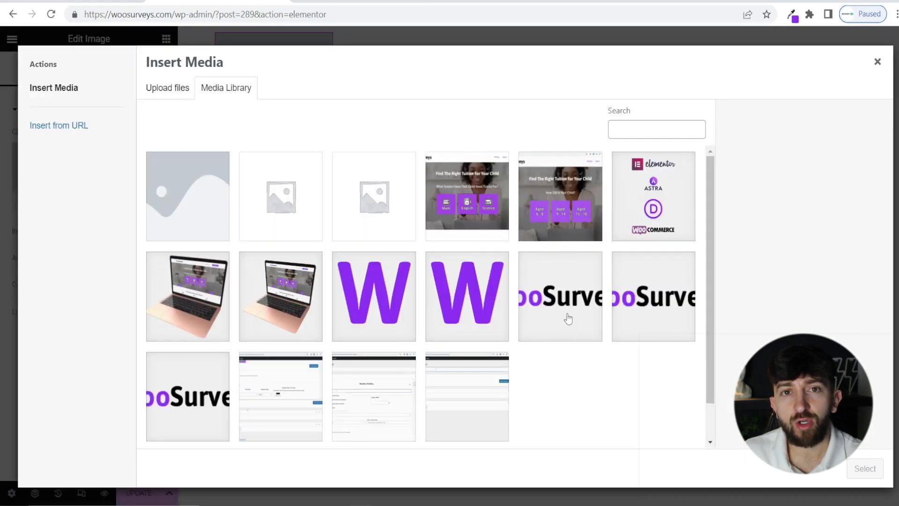
left_click(559, 312)
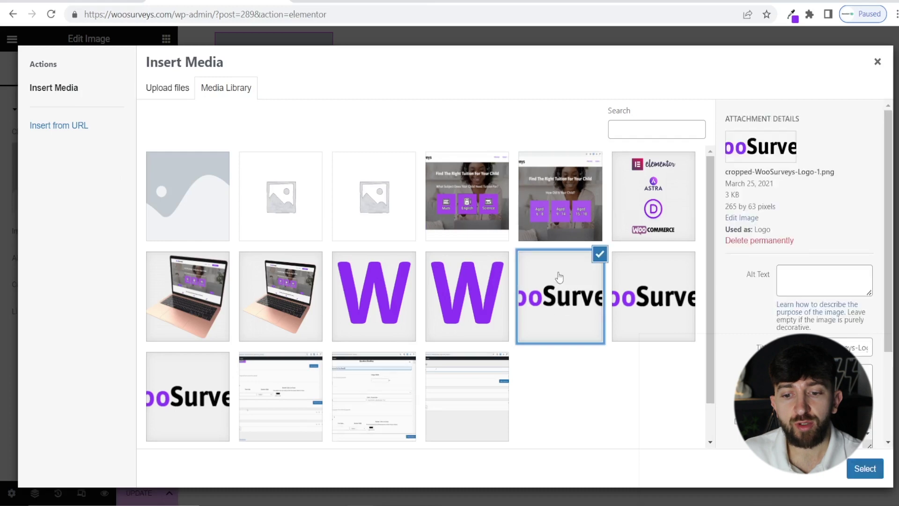
left_click(865, 469)
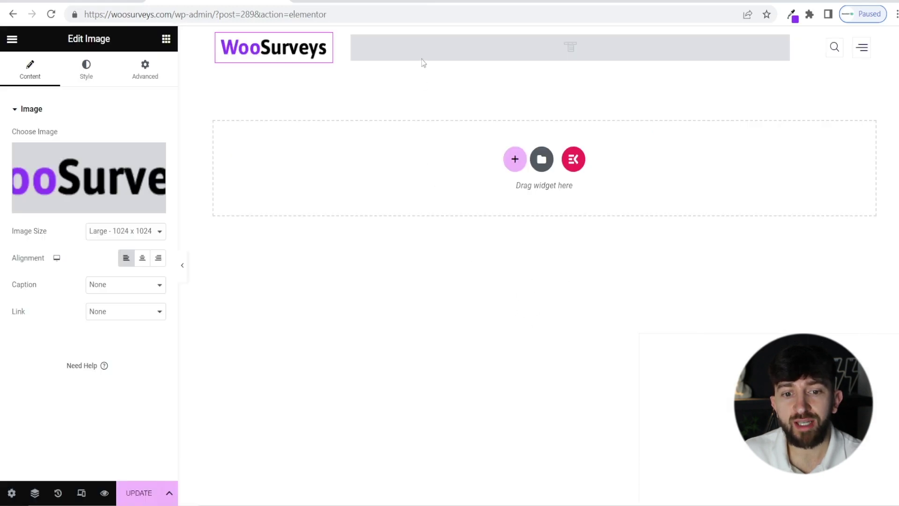
Step: Set the header's navigation widget to use Main Menu
left_click(484, 55)
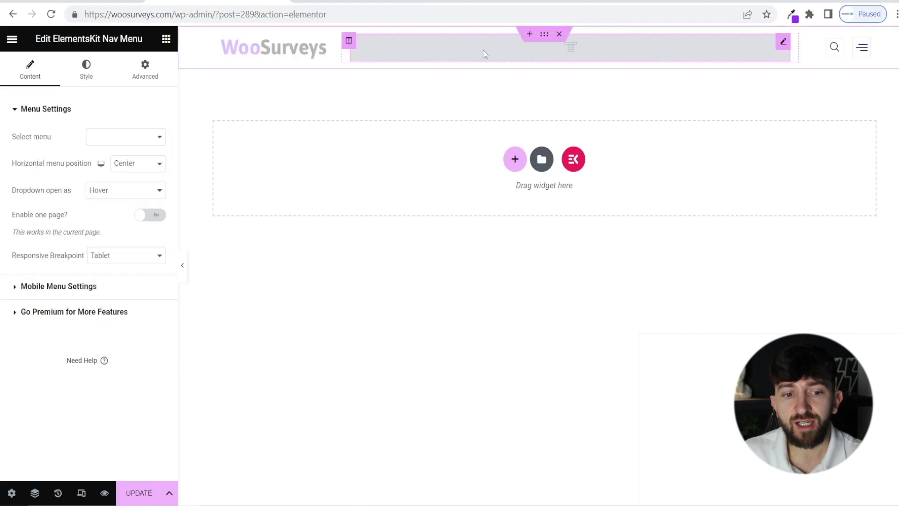
left_click(124, 138)
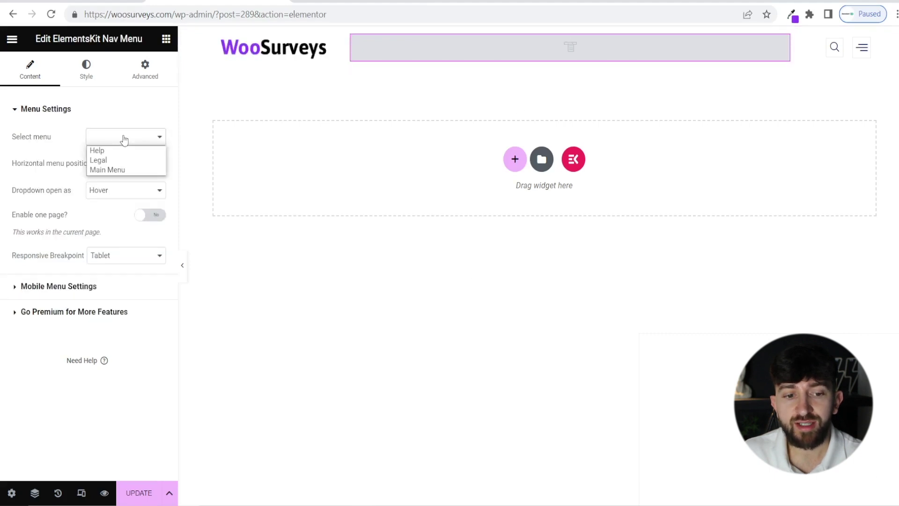
left_click(126, 170)
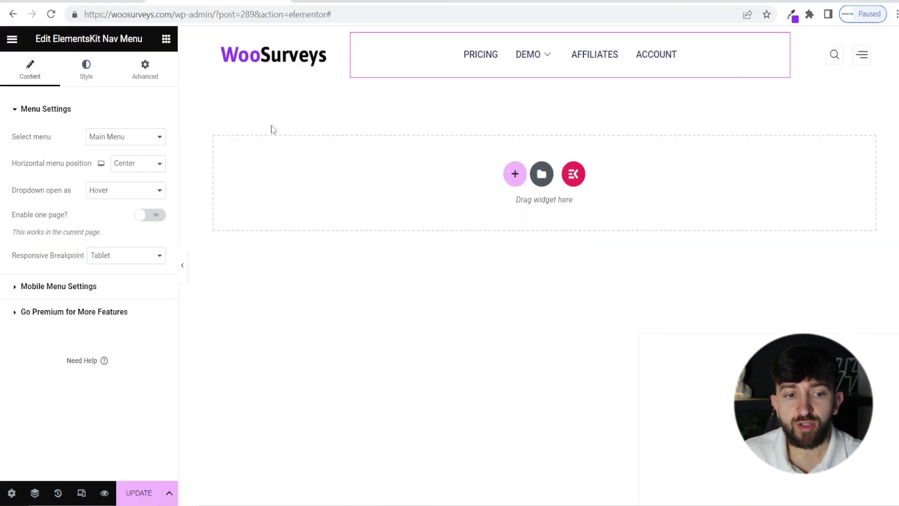
Step: In the nav menu's Style settings, set the Menu item text colour to #923ef8
left_click(86, 75)
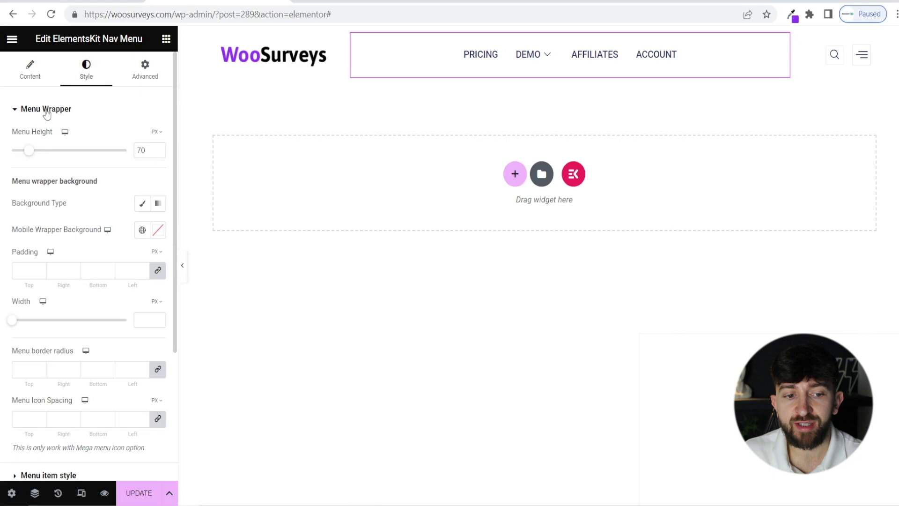
left_click(46, 111)
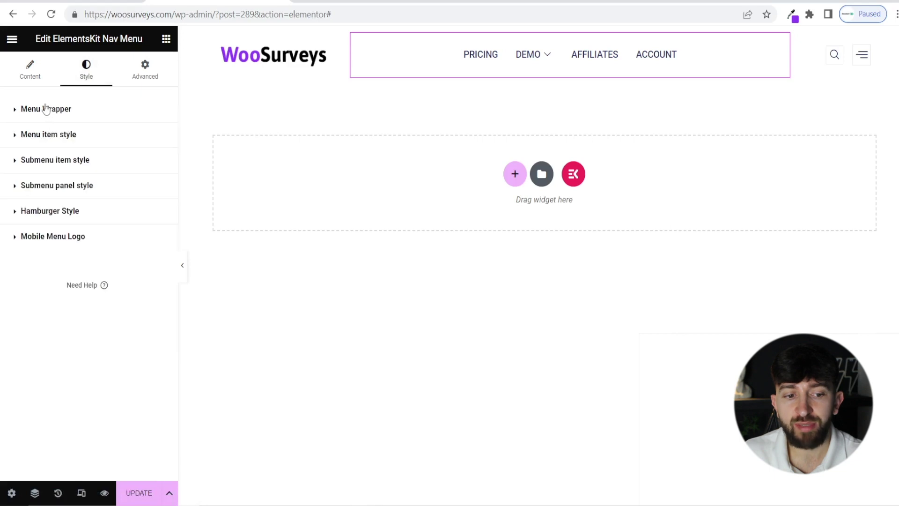
left_click(43, 139)
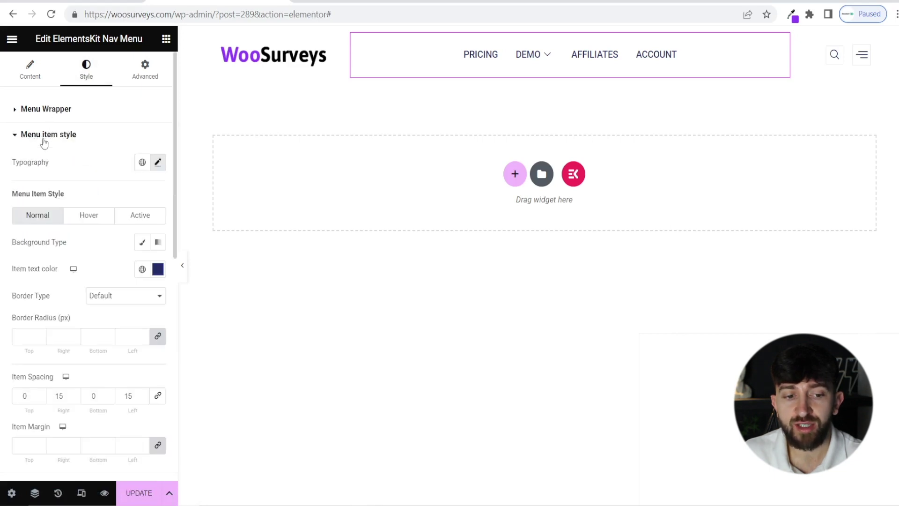
left_click(157, 270)
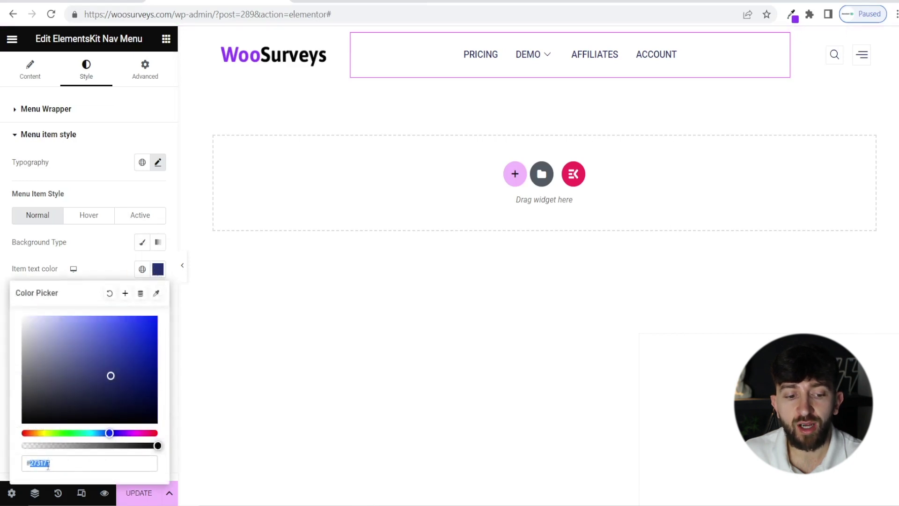
type("#923ef8")
left_click(96, 243)
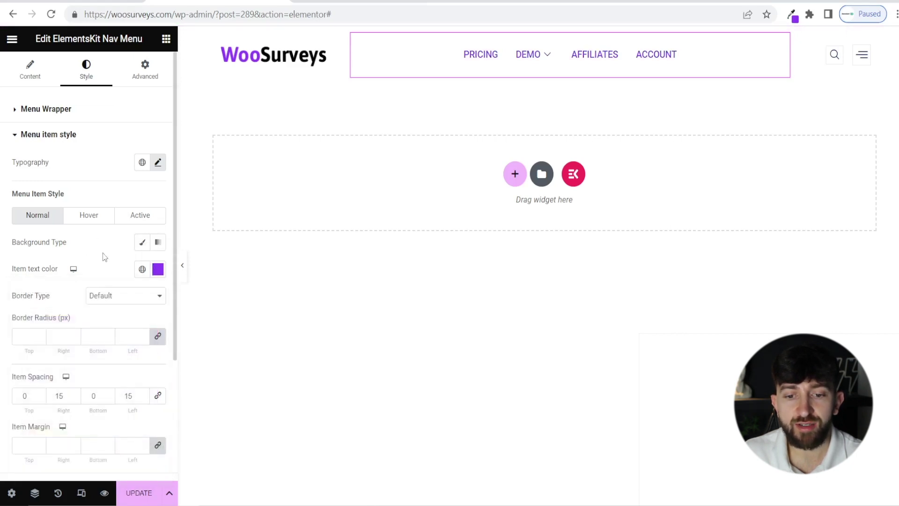
left_click(50, 137)
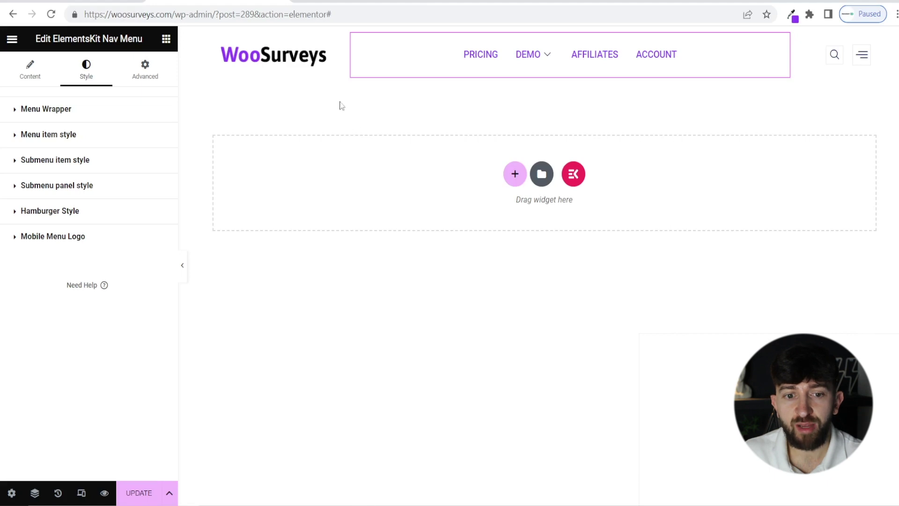
Step: After checking the live site, delete the header's search and hamburger menu widgets
key("ctrl+Tab")
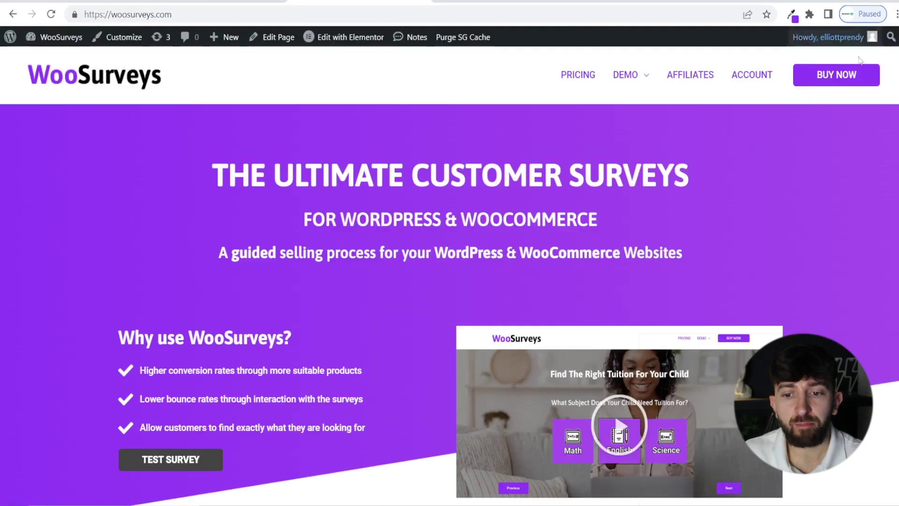
key("ctrl+shift+Tab")
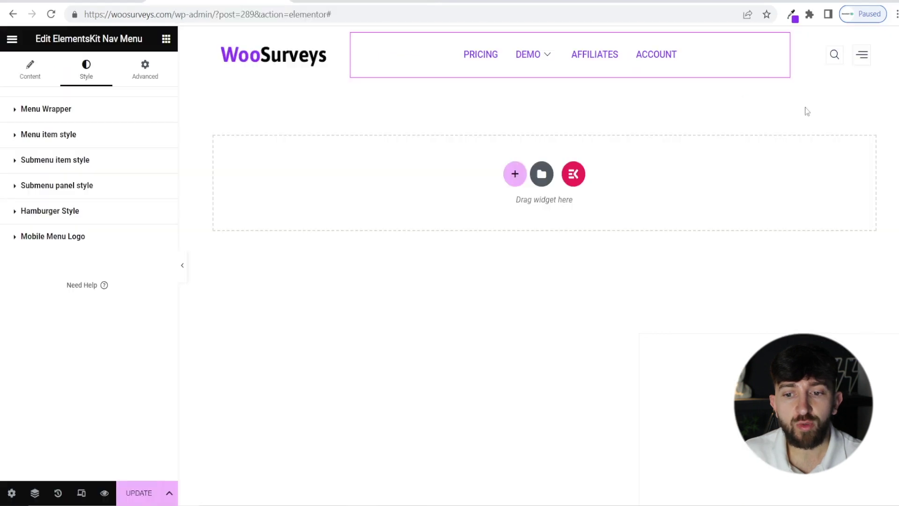
mouse_move(839, 52)
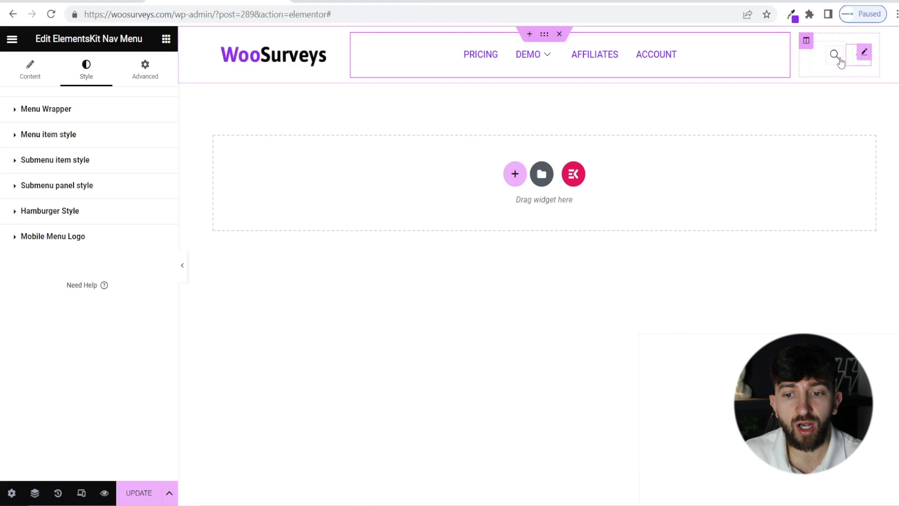
right_click(839, 56)
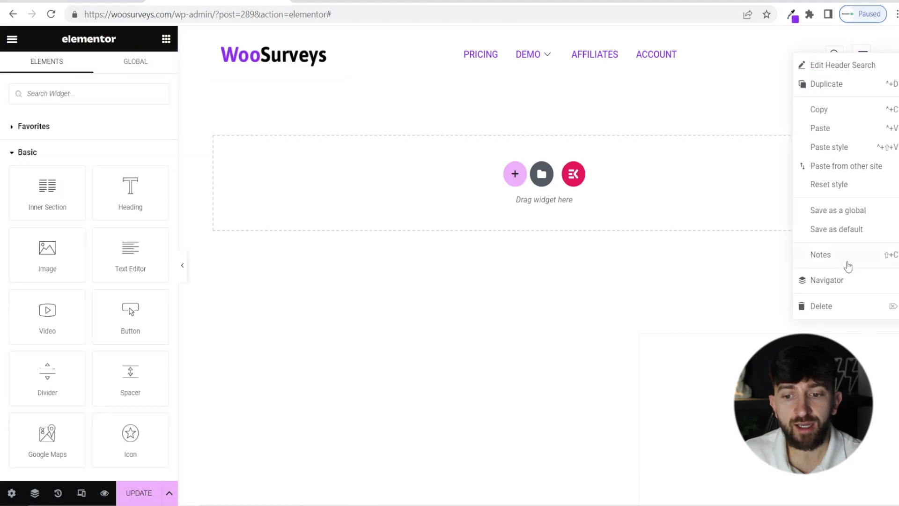
left_click(829, 307)
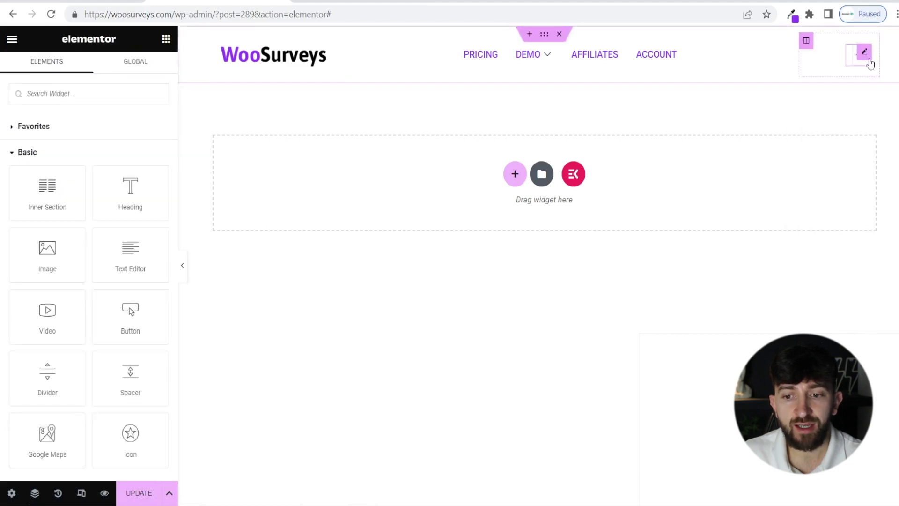
right_click(869, 58)
left_click(826, 310)
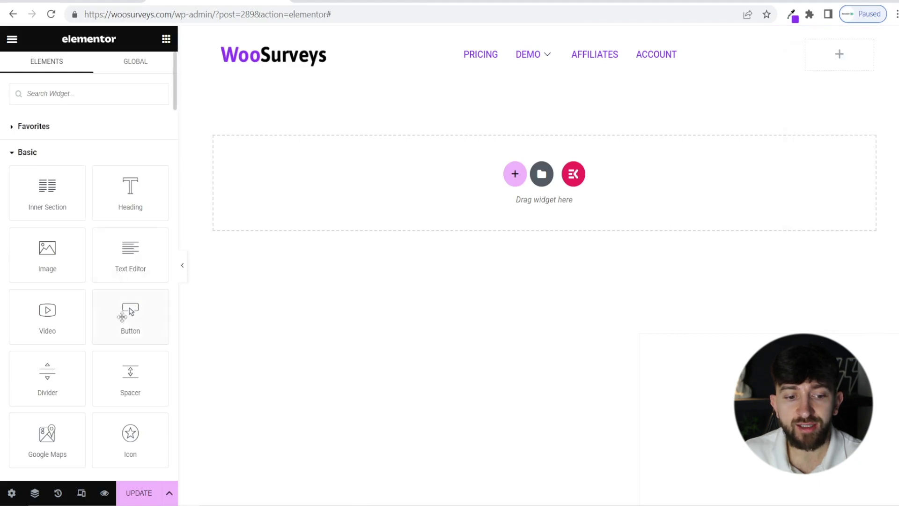
Step: Add a button to the empty top-right header column and label it BUY NOW
left_click_drag(125, 315, 812, 51)
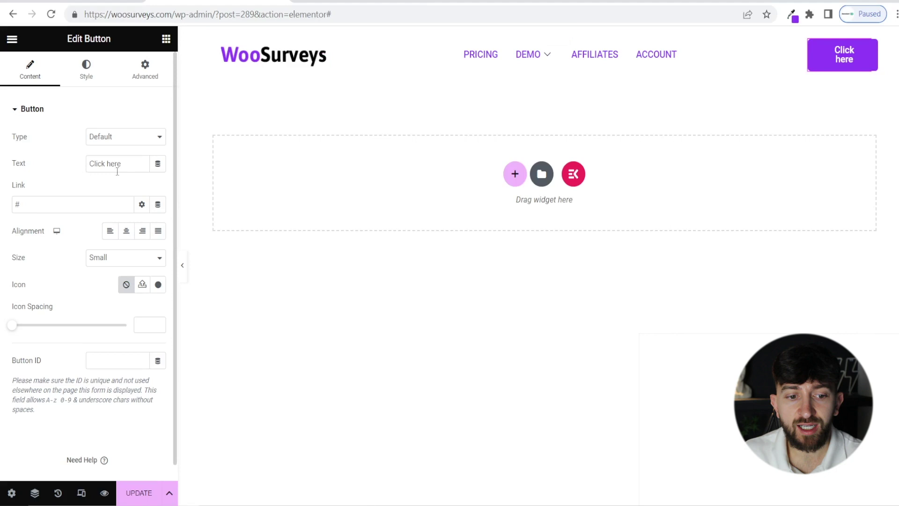
left_click_drag(130, 170, 34, 168)
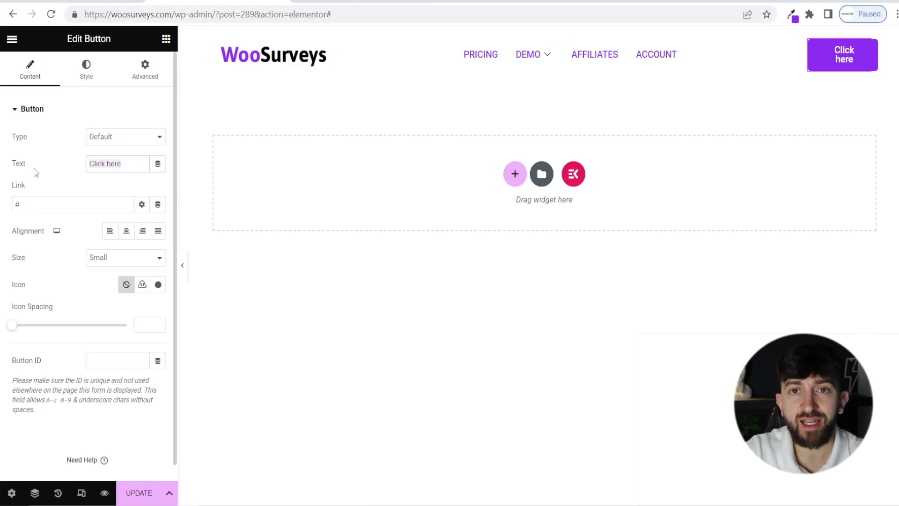
type("BUY NOW")
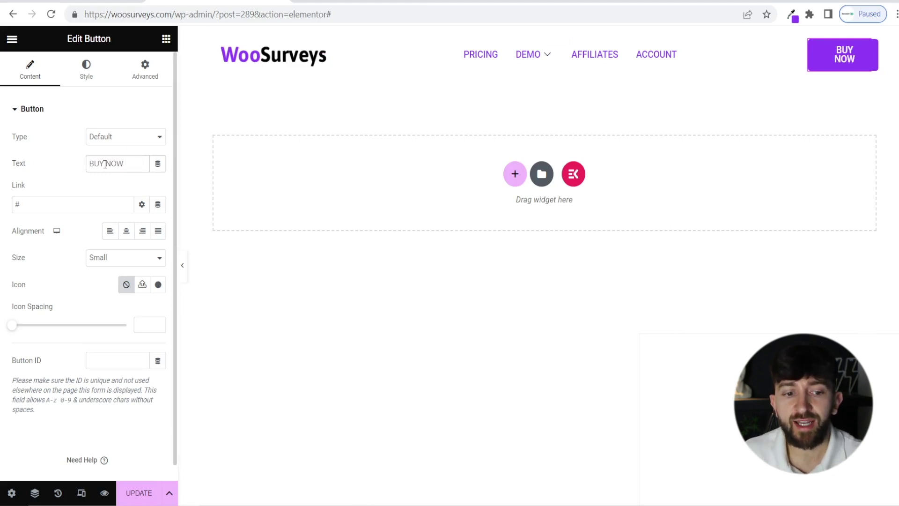
left_click(33, 206)
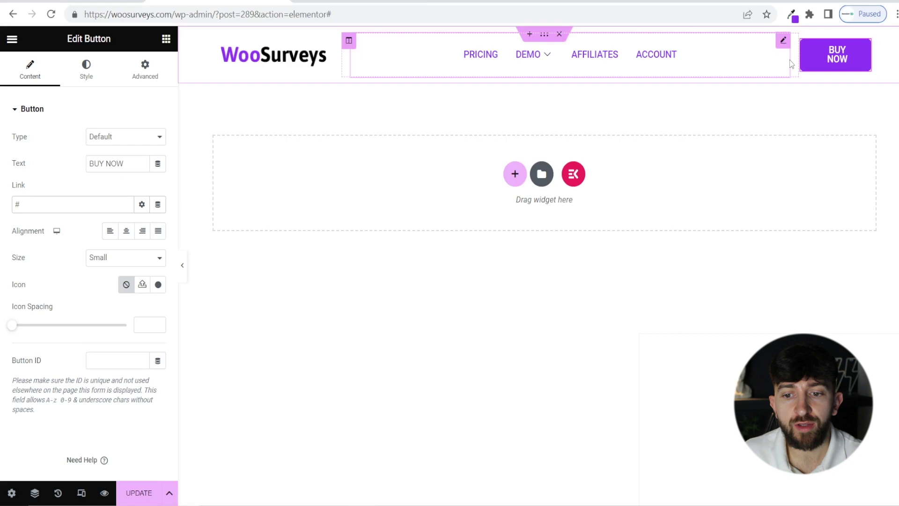
Step: Drag the column dividers left, shrinking the menu column so the BUY NOW label fits one line
left_click_drag(791, 59, 755, 58)
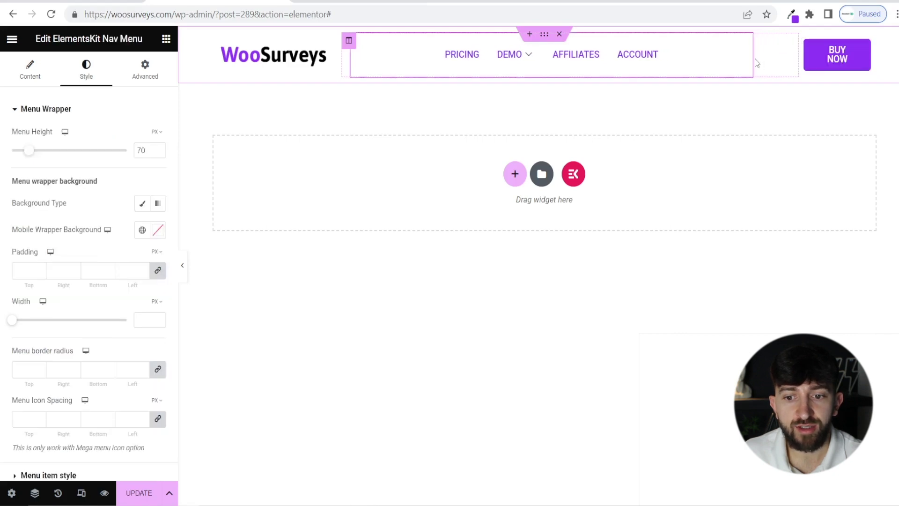
left_click(806, 57)
left_click_drag(798, 57, 774, 57)
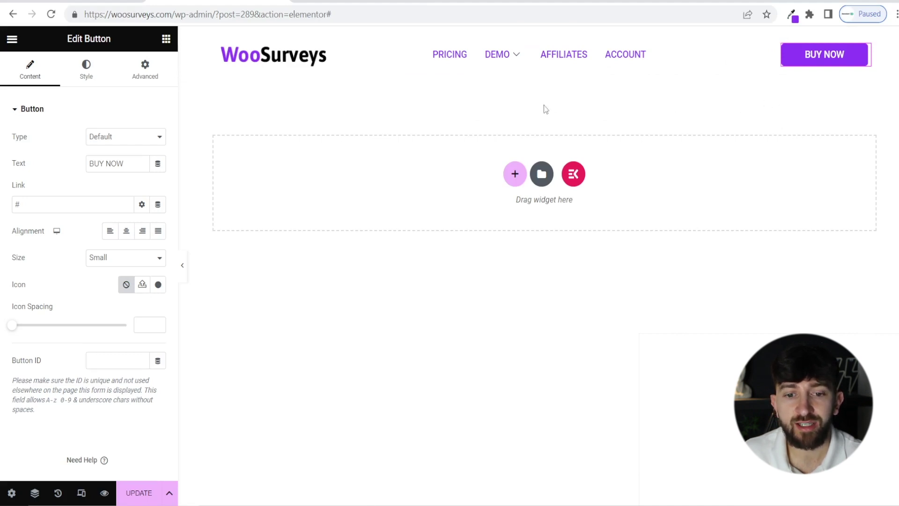
Step: Enable Sticky Header Effects in the header section's Advanced settings
mouse_move(544, 37)
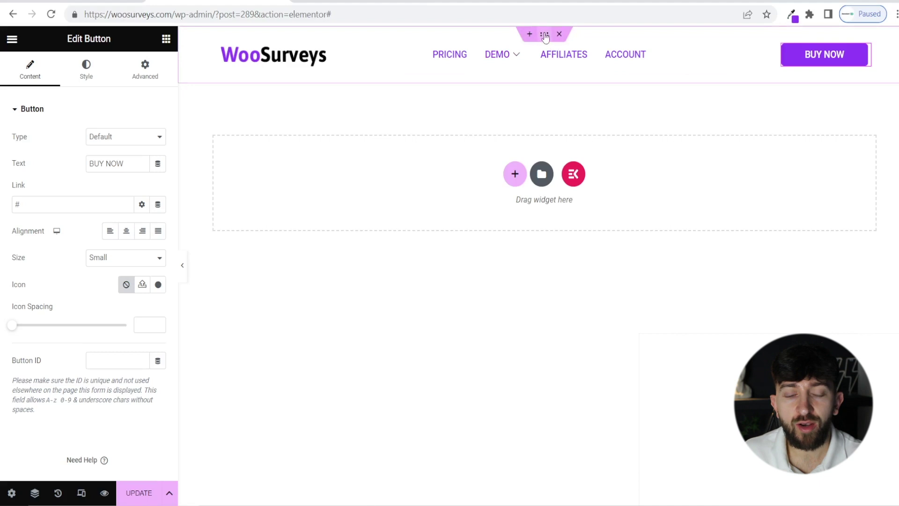
left_click(545, 37)
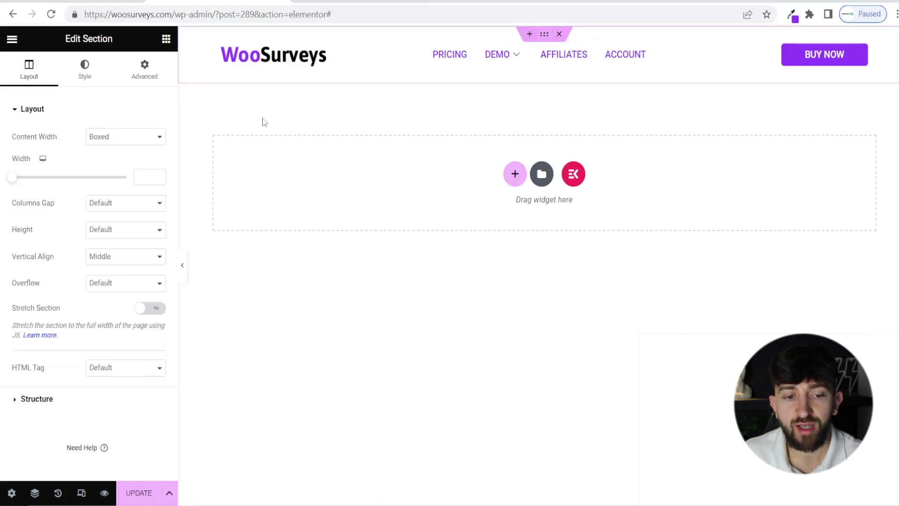
left_click(143, 74)
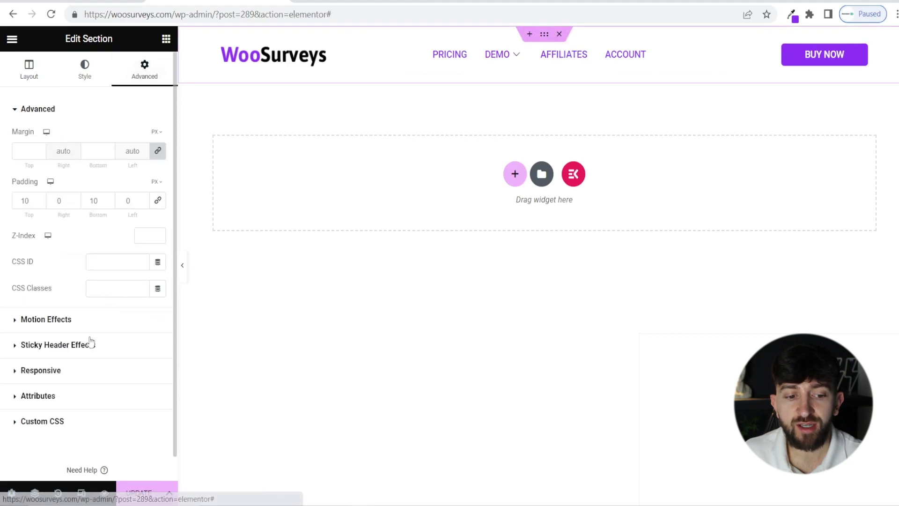
left_click(67, 347)
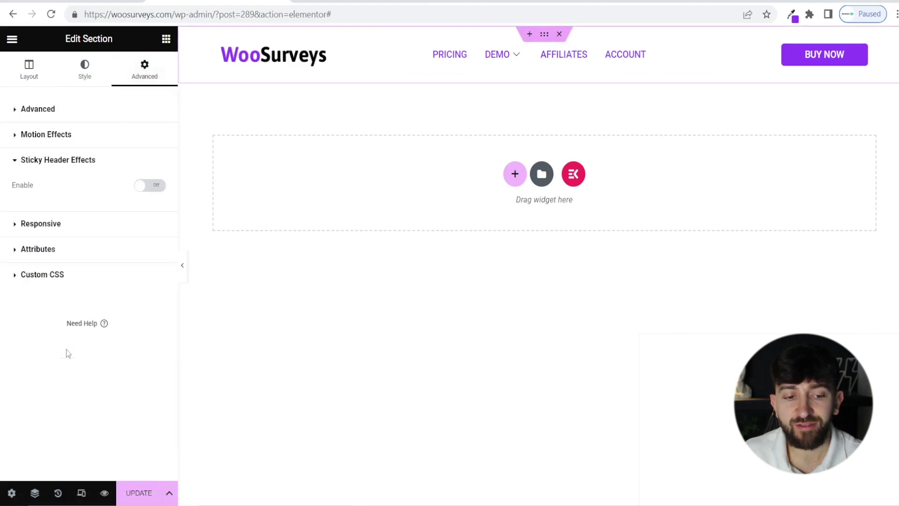
left_click(151, 186)
Step: Turn on the scrolled Background Color option and set it to white #FFFFFF
scroll(167, 274, "down", 5)
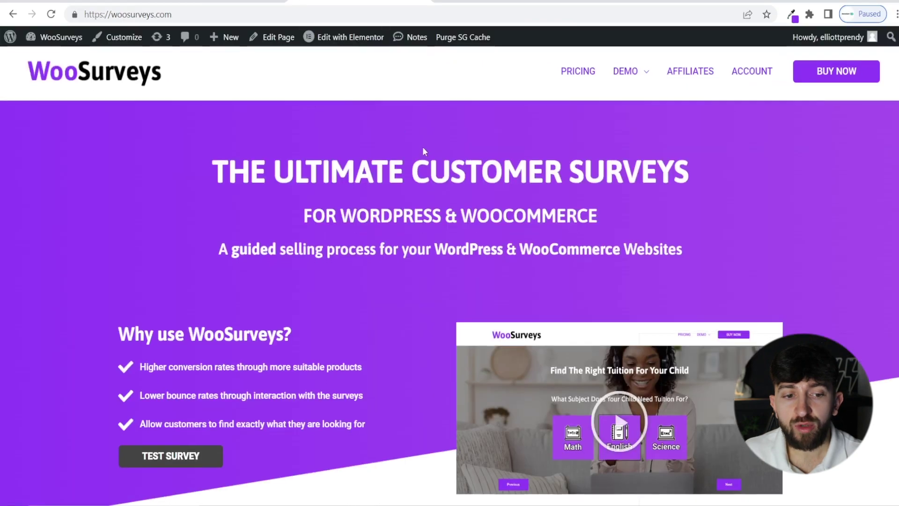
scroll(422, 148, "down", 5)
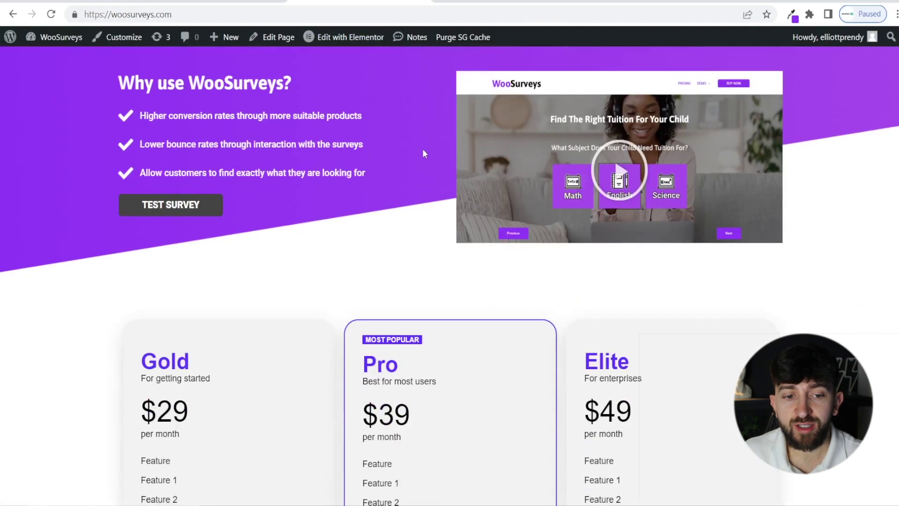
scroll(422, 148, "up", 5)
scroll(426, 181, "down", 5)
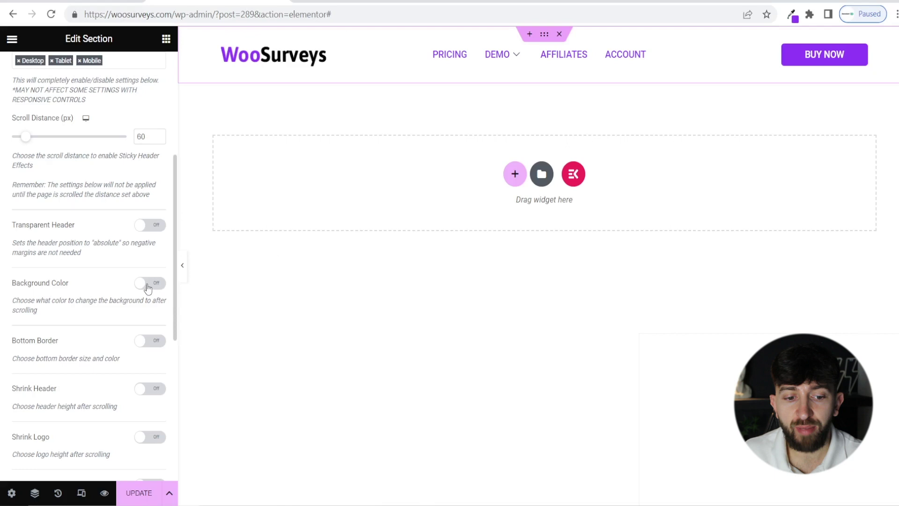
left_click(148, 284)
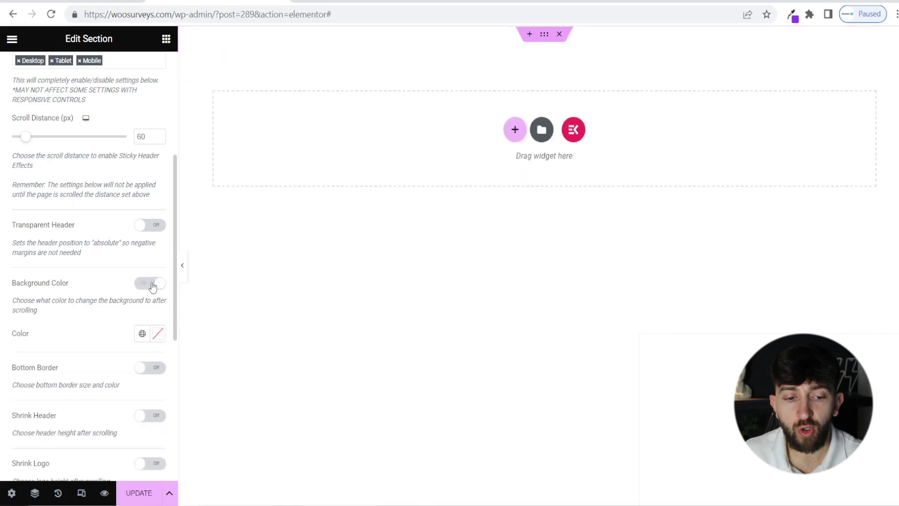
left_click(159, 333)
left_click_drag(40, 231, 21, 154)
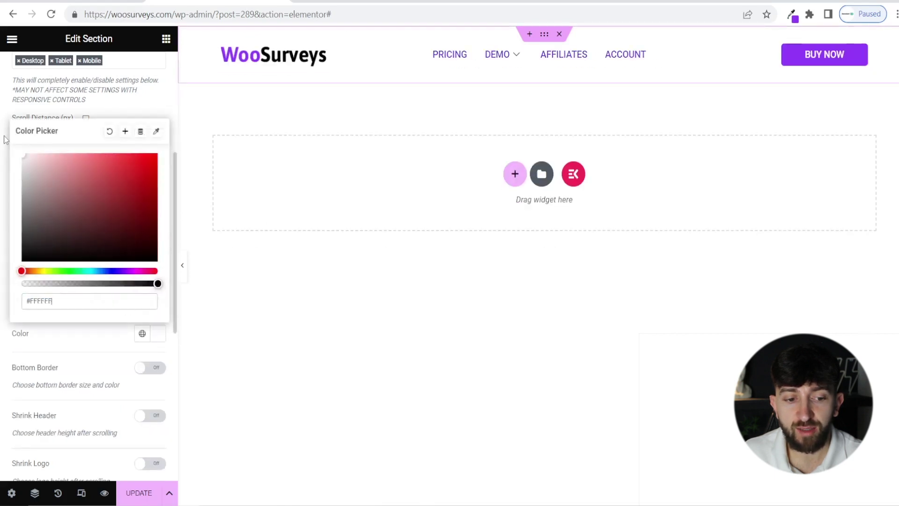
left_click(298, 329)
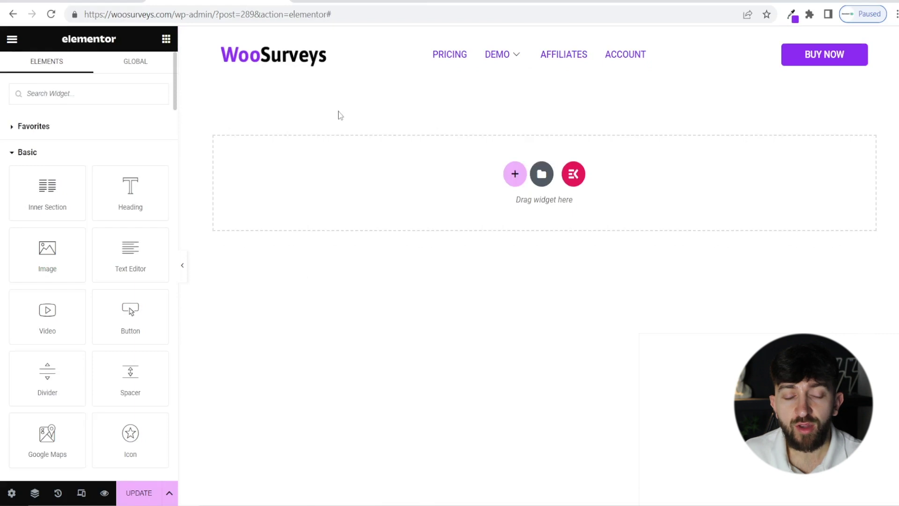
Step: Save the header template with UPDATE and exit Elementor to the template's edit screen
left_click(142, 494)
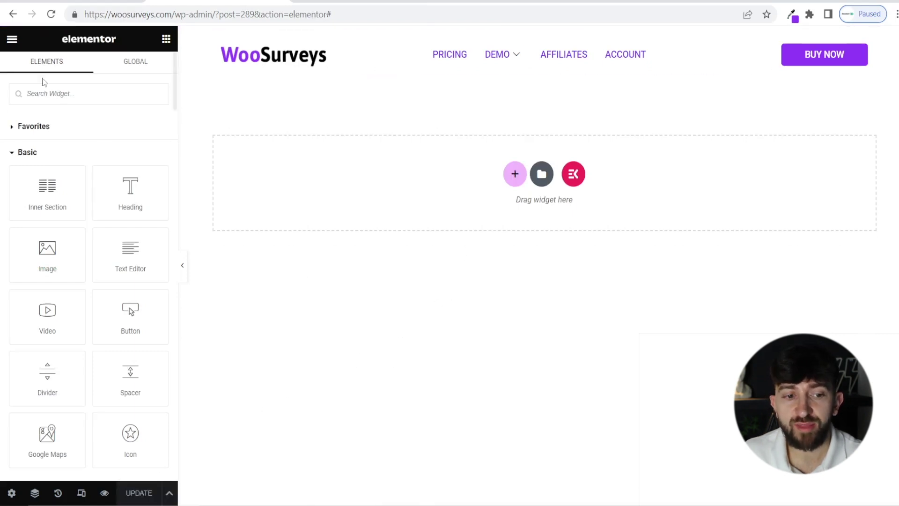
left_click(12, 41)
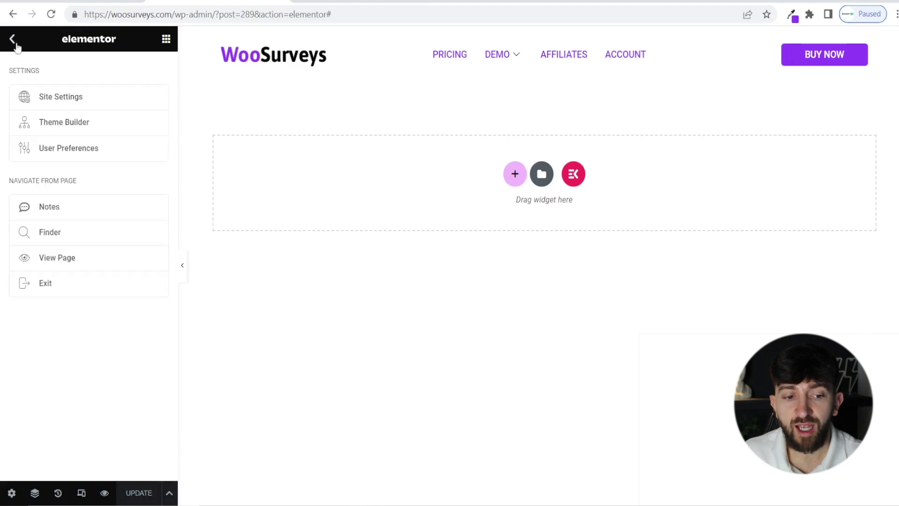
left_click(49, 282)
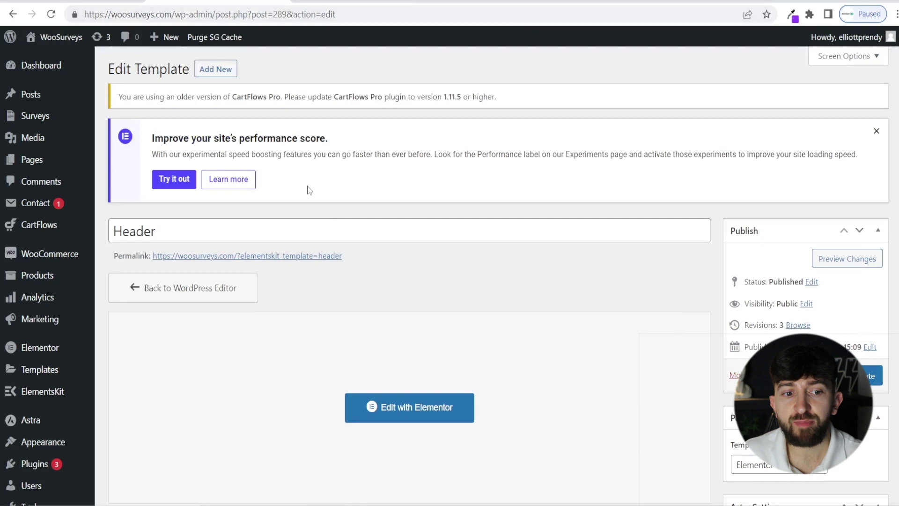
mouse_move(61, 38)
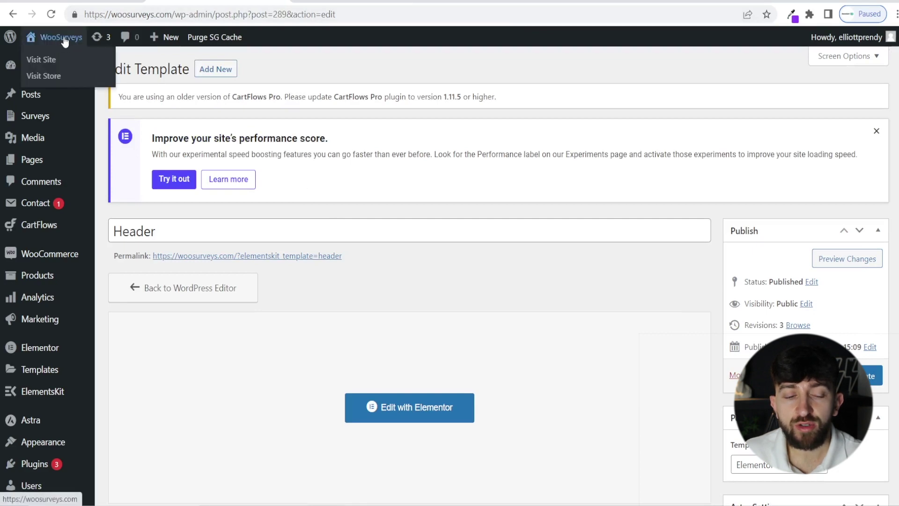
left_click(63, 39)
scroll(707, 167, "down", 10)
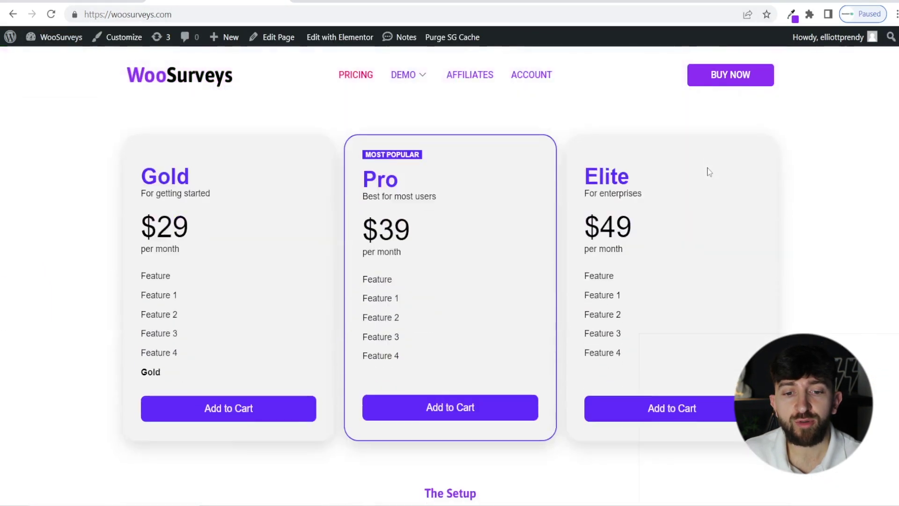
scroll(724, 190, "down", 5)
scroll(726, 189, "up", 8)
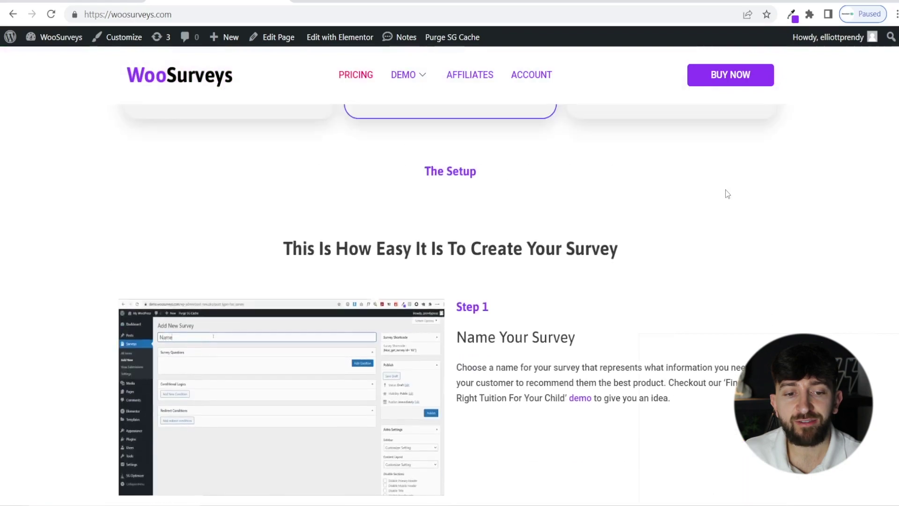
scroll(726, 190, "up", 10)
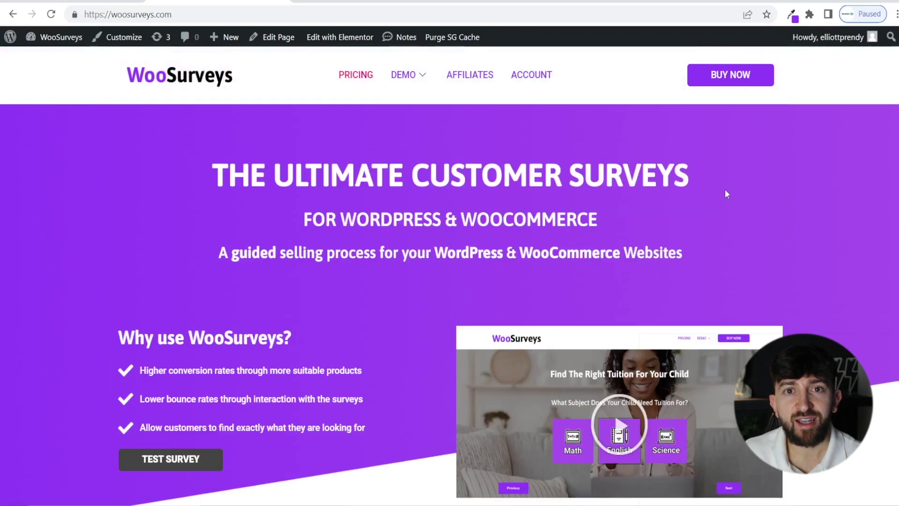